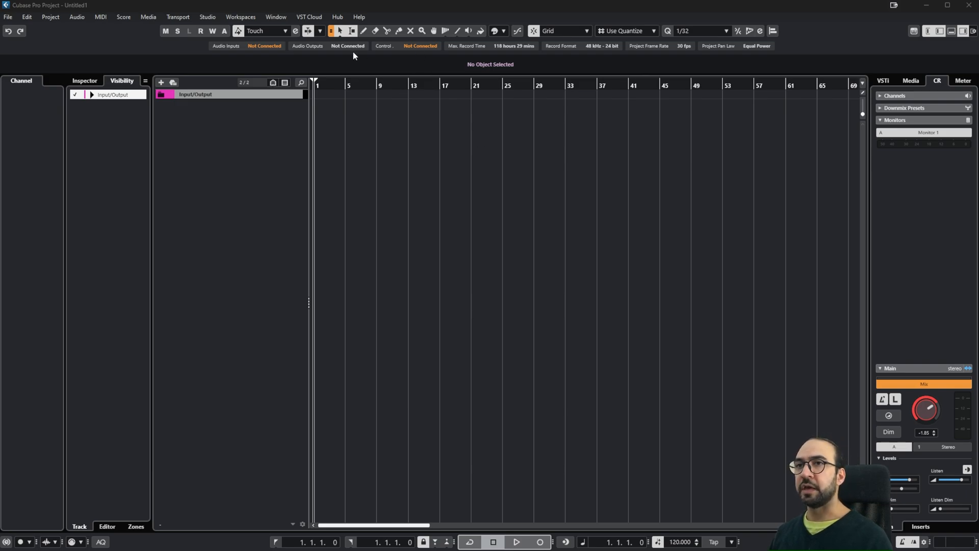
Open the MIDI Port Setup in Studio Setup and widen the In 'All MIDI Inputs' column to show its full heading
click(213, 16)
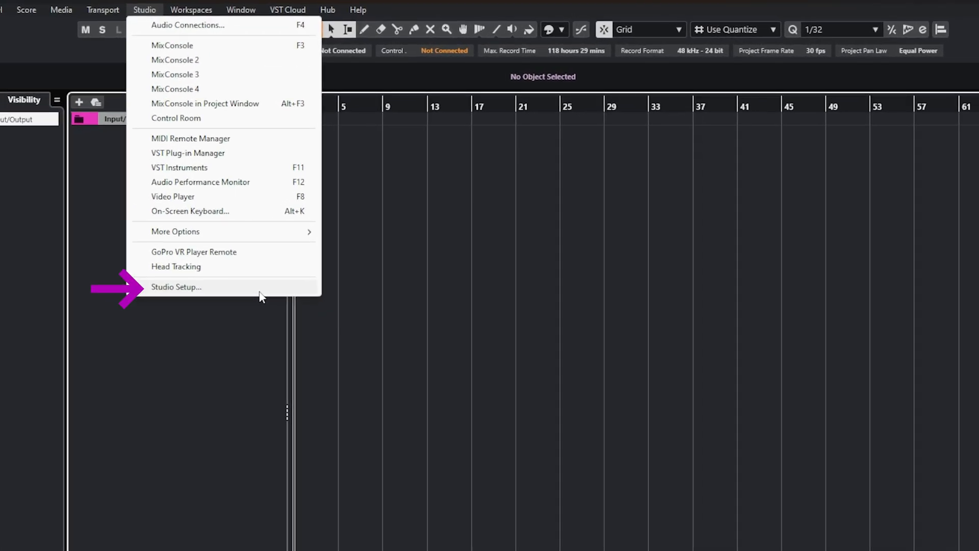
click(260, 294)
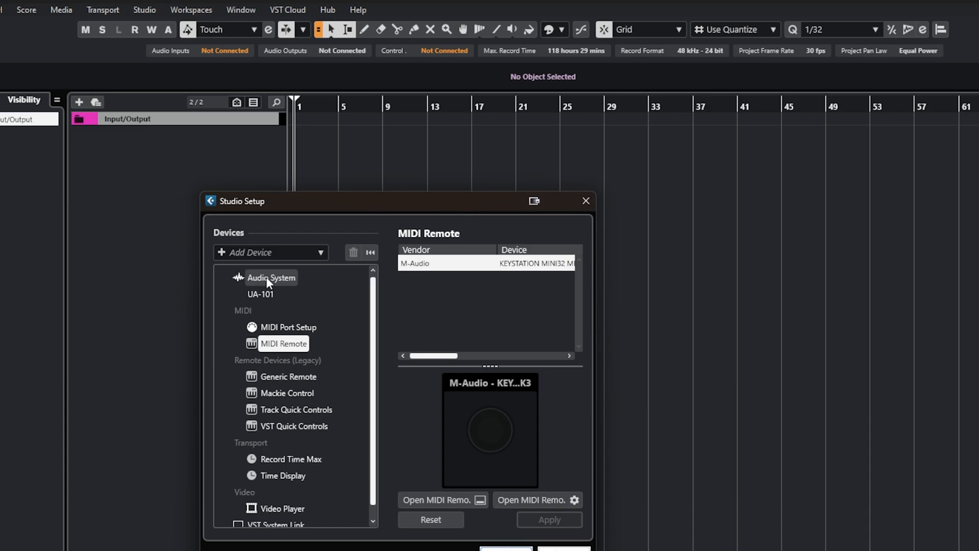
click(312, 334)
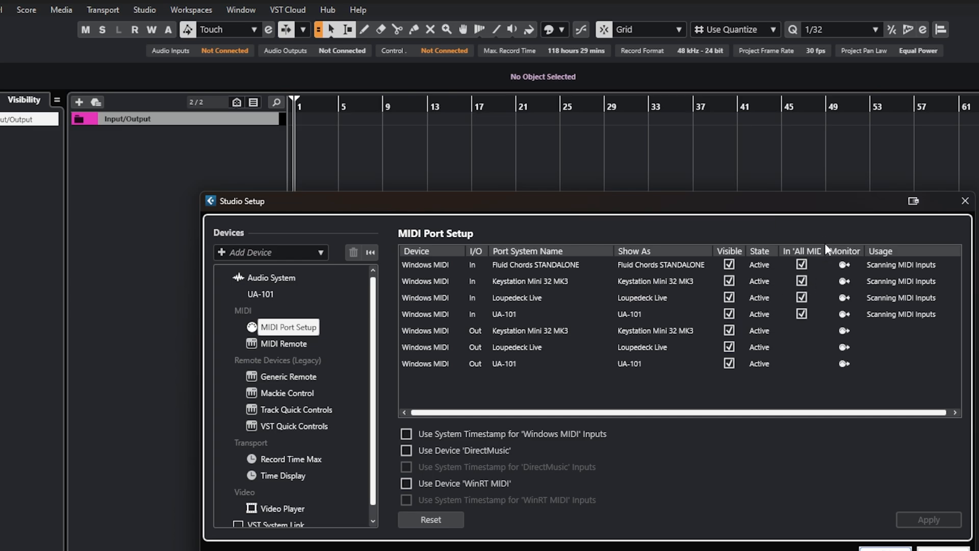
drag(824, 245, 873, 245)
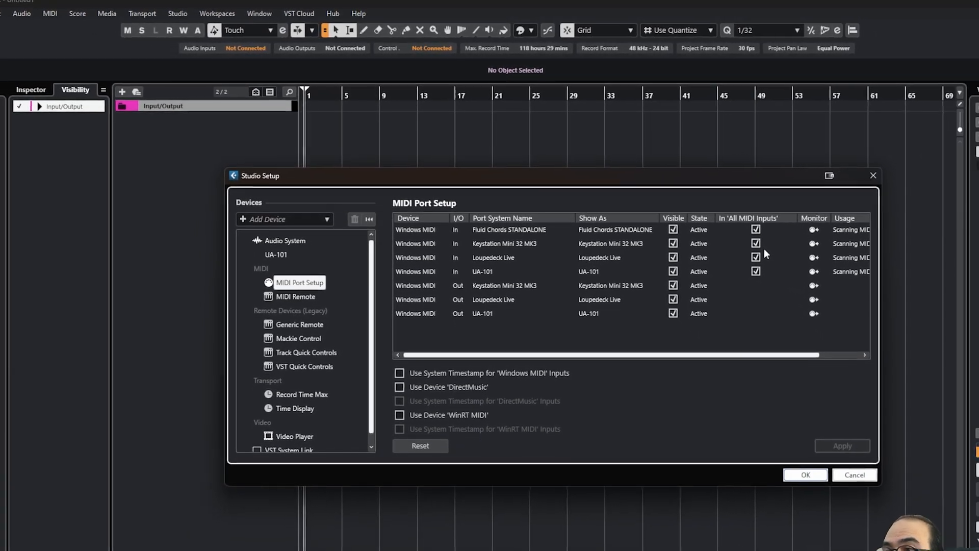
Check incoming MIDI events from the Keystation Mini 32 MK3 input in its input monitor, and close the monitor
drag(749, 354, 809, 358)
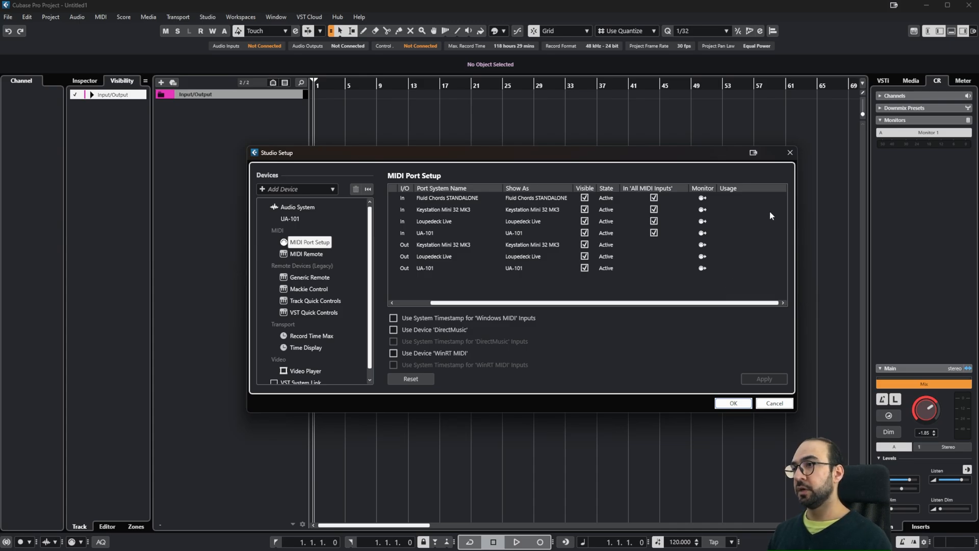
click(701, 209)
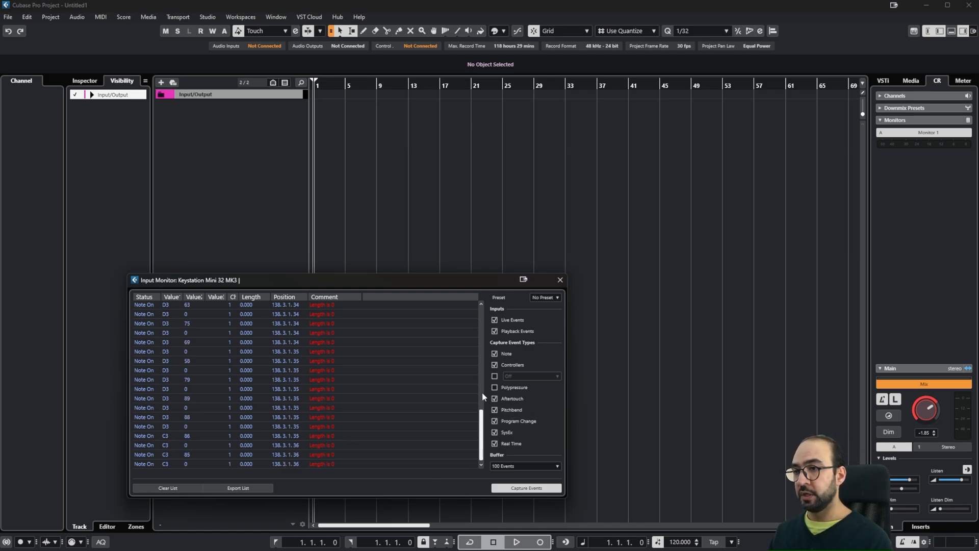
click(561, 282)
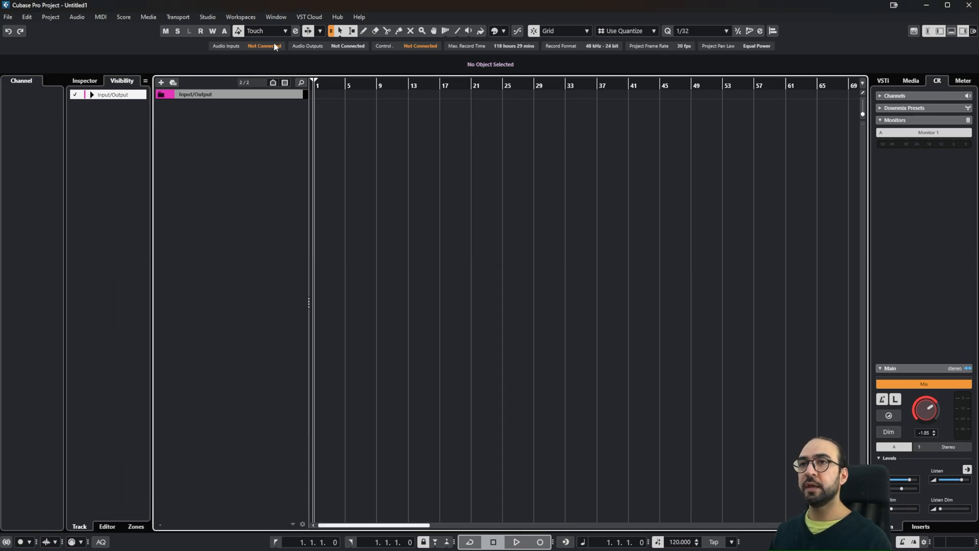
Reopen Studio Setup, examine the MIDI ports' visibility and All MIDI Inputs settings, and close the dialog
click(208, 16)
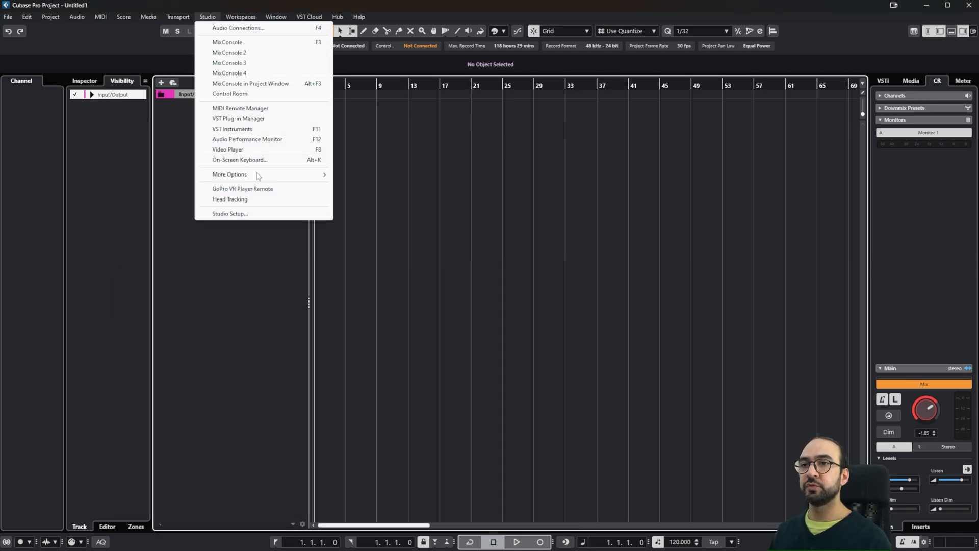
click(264, 212)
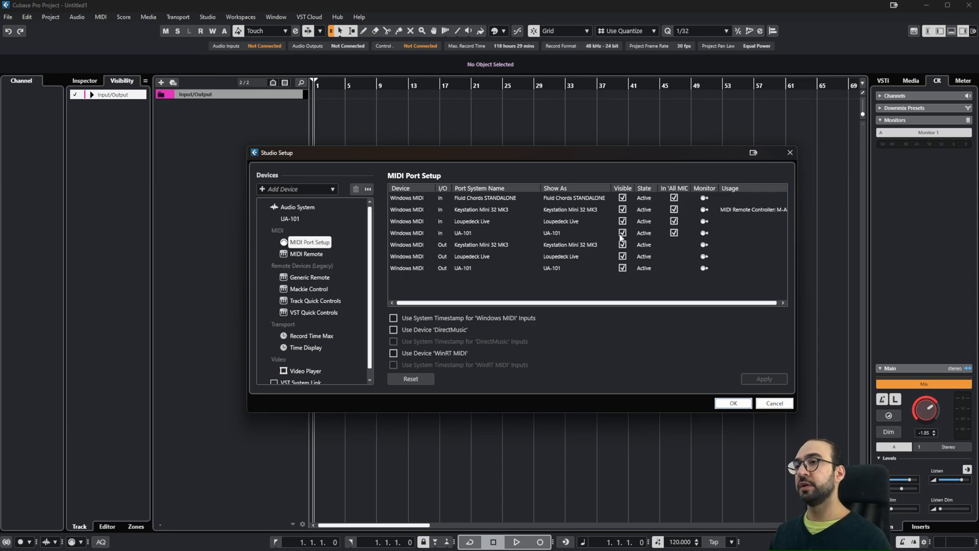
drag(647, 304, 654, 301)
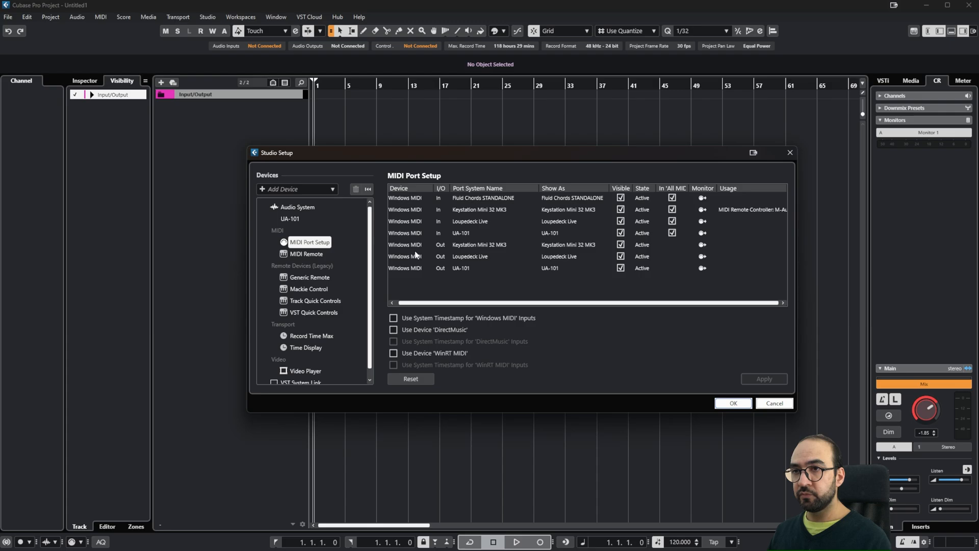
click(733, 404)
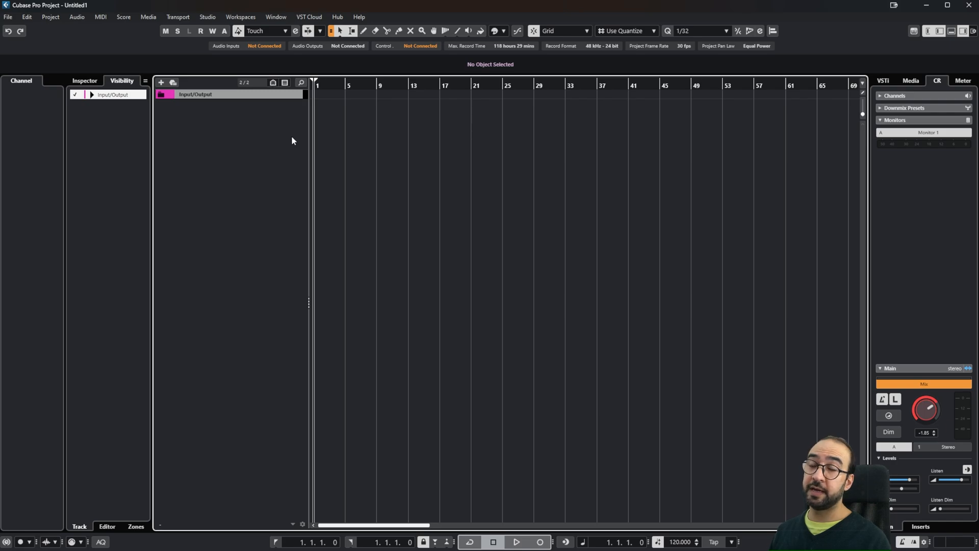
Add one instrument track using Analog Lab V, with All MIDI Inputs and Stereo Out routing
right_click(236, 118)
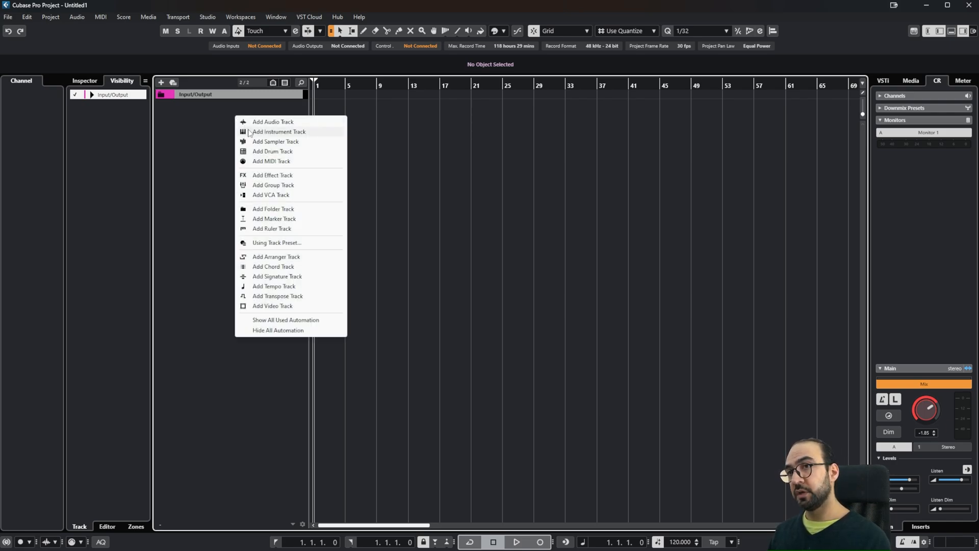
click(265, 132)
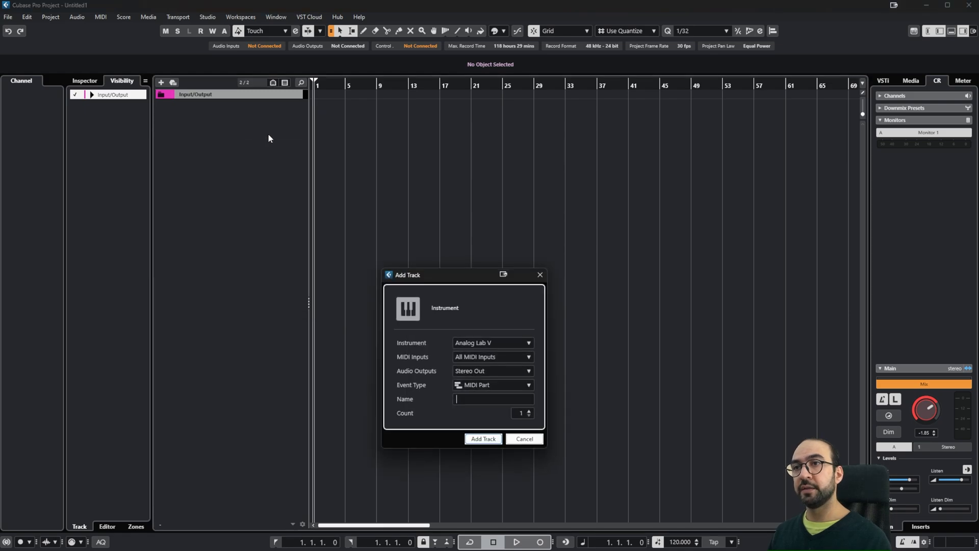
click(482, 438)
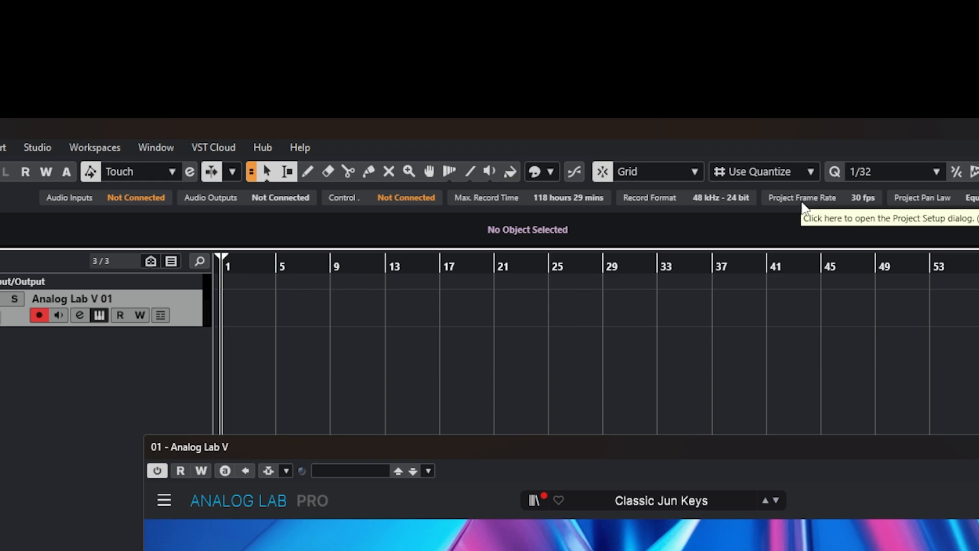
Examine the project frame rate and the available Stereo Pan Law options in Project Setup, and close the dialog
click(848, 199)
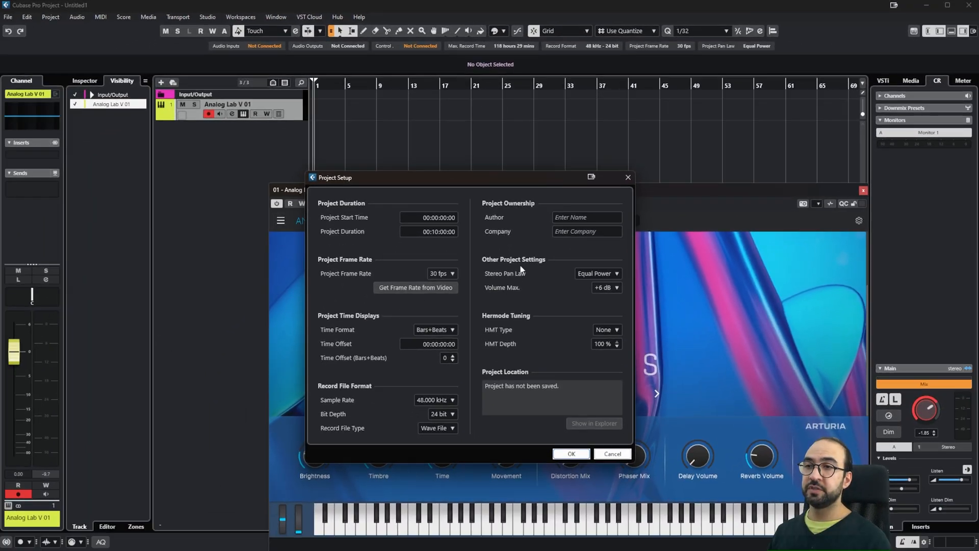
click(627, 177)
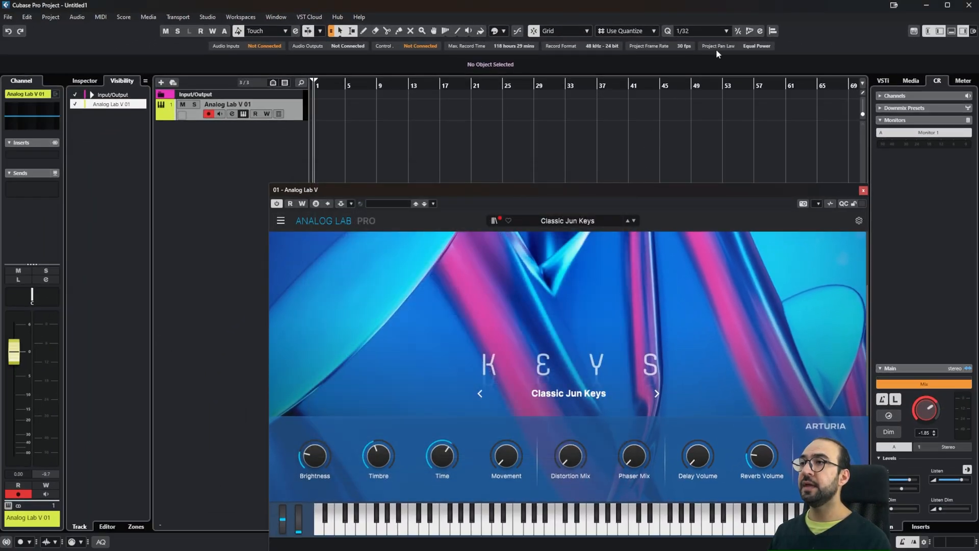
click(748, 48)
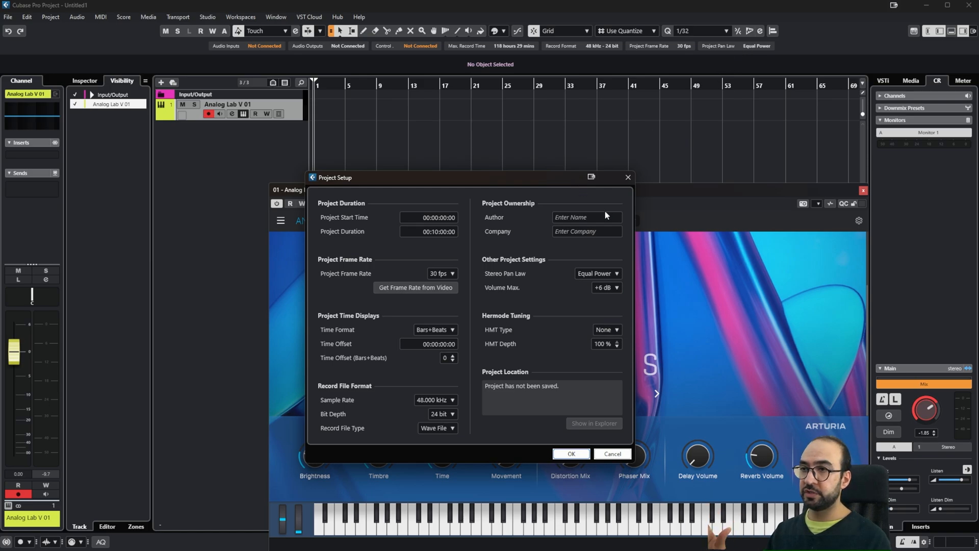
click(577, 273)
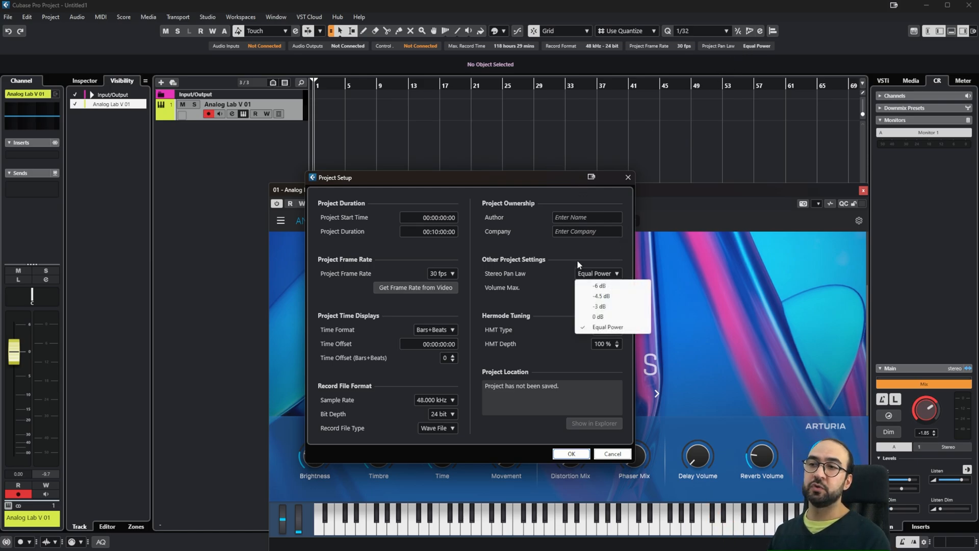
click(577, 260)
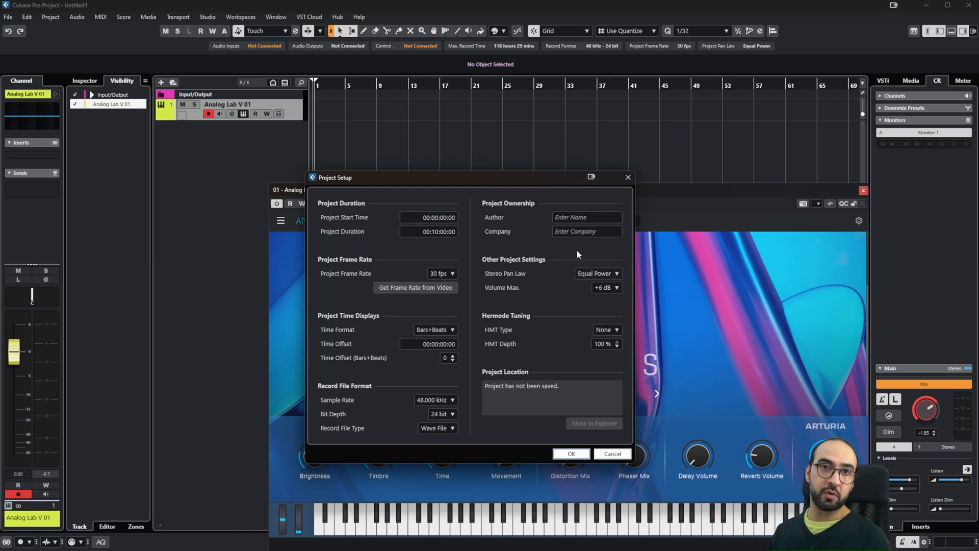
click(628, 178)
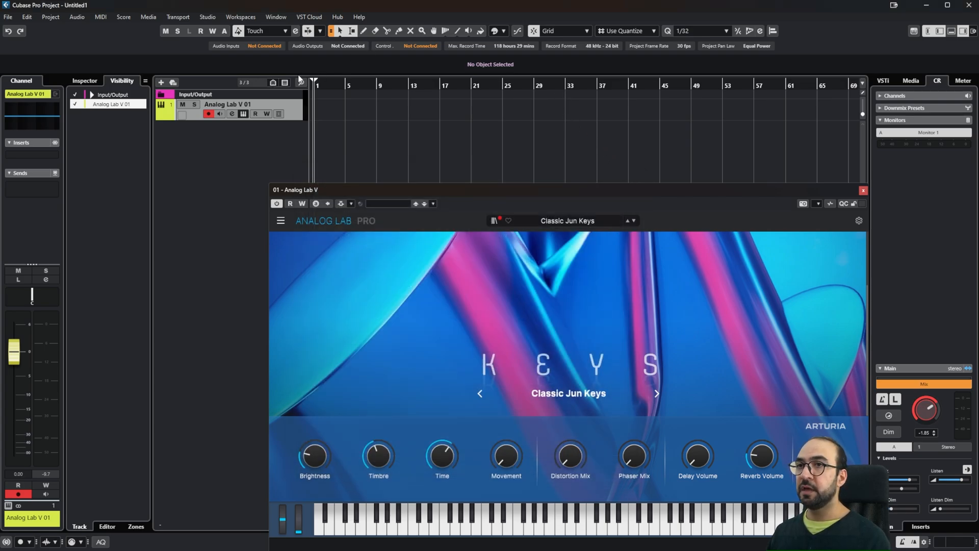
Switch the ASIO driver to Steinberg built-in ASIO Driver in Studio Setup's Audio System settings
click(208, 18)
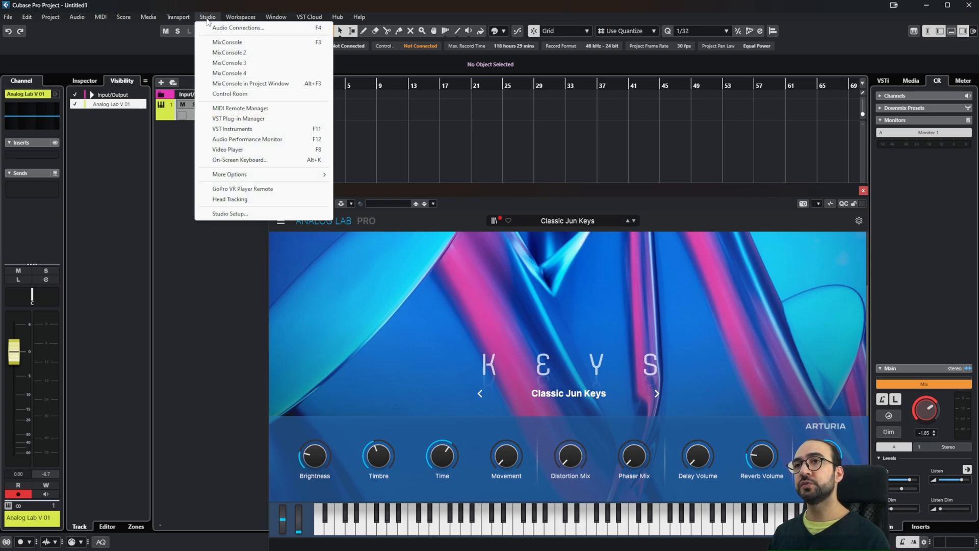
click(242, 214)
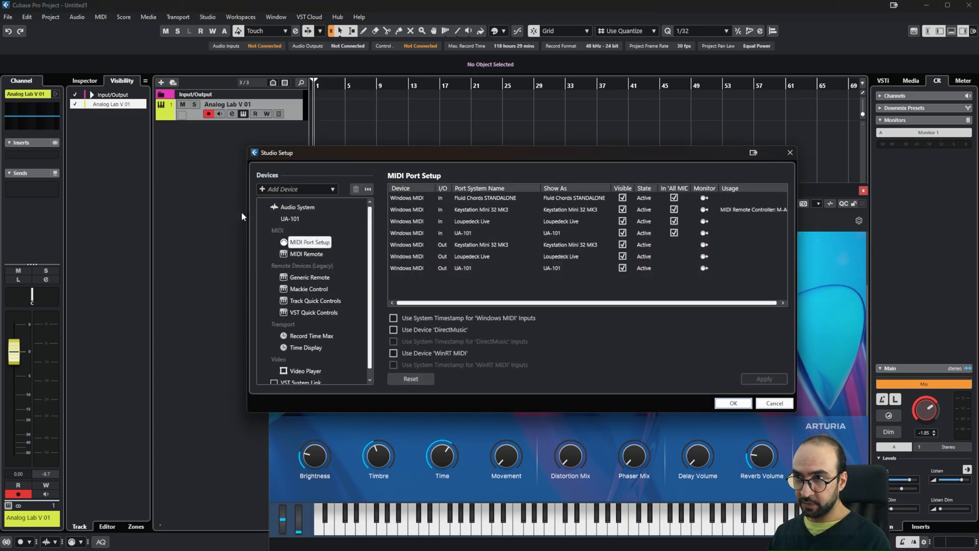
click(296, 207)
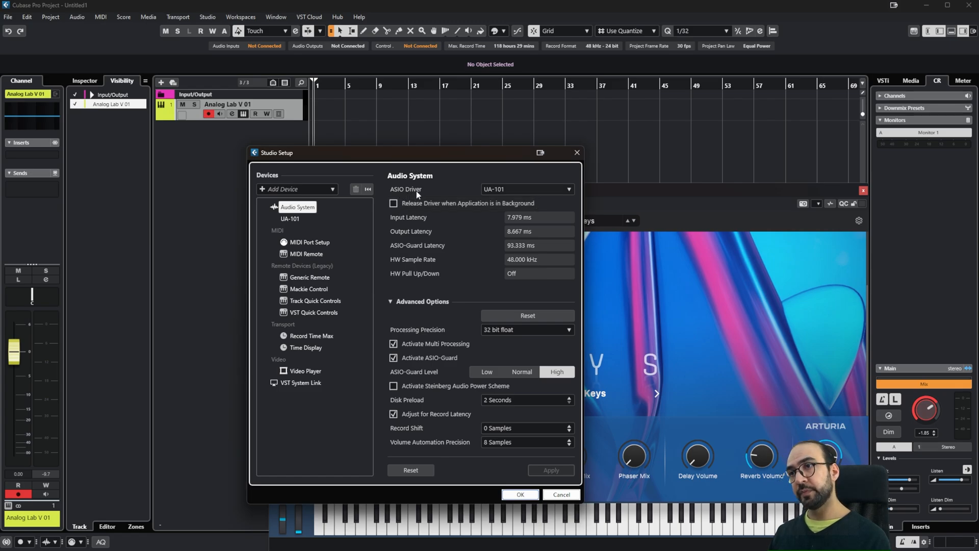
click(521, 188)
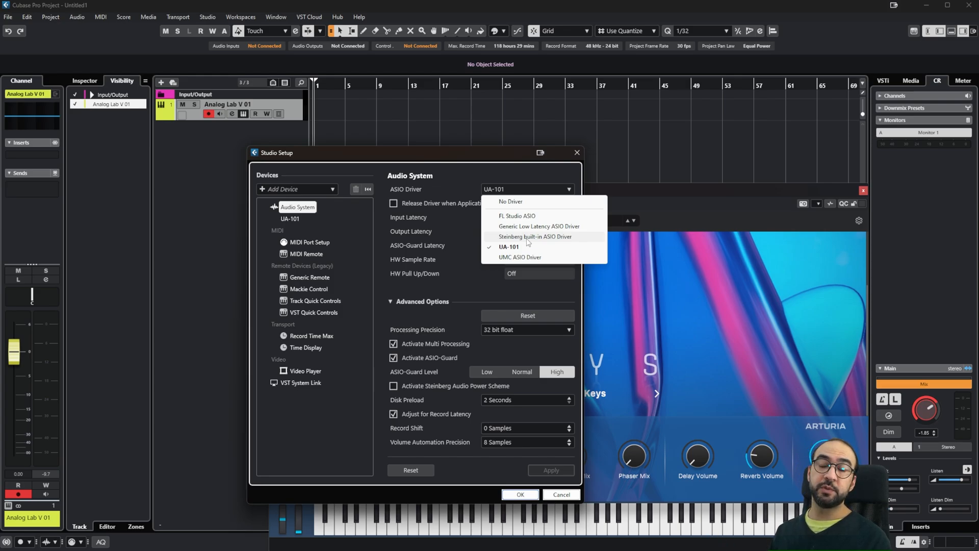
click(527, 238)
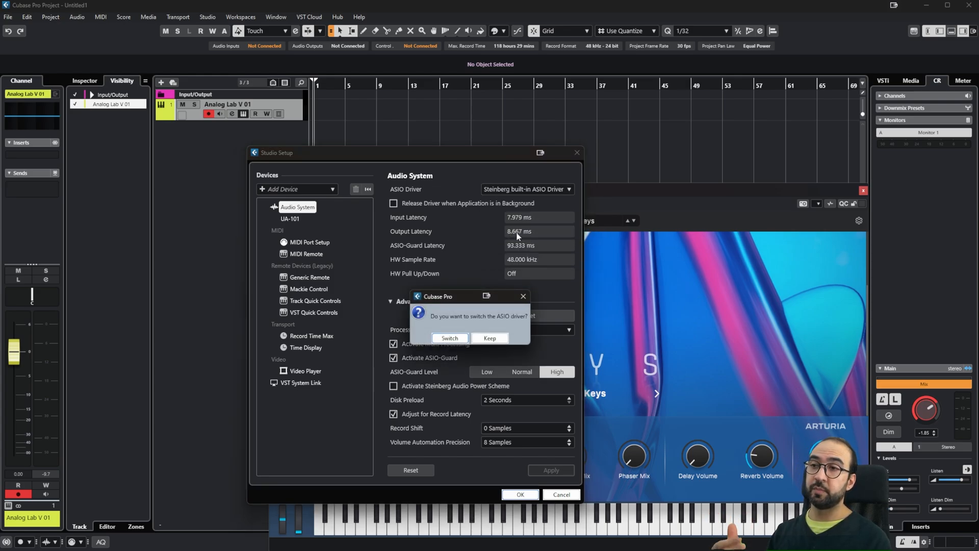
click(454, 341)
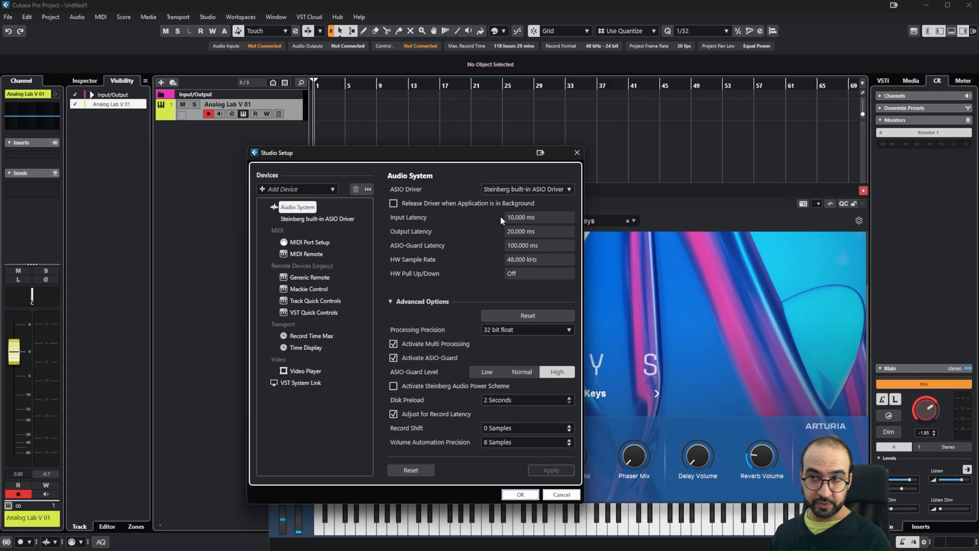
Switch the ASIO driver back to UA-101 and accept the Studio Setup settings
click(508, 189)
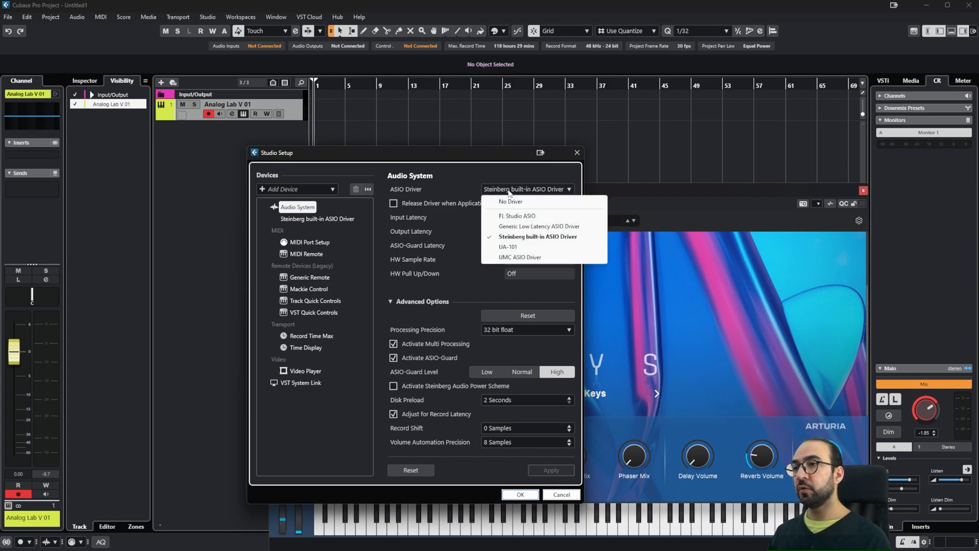
click(507, 246)
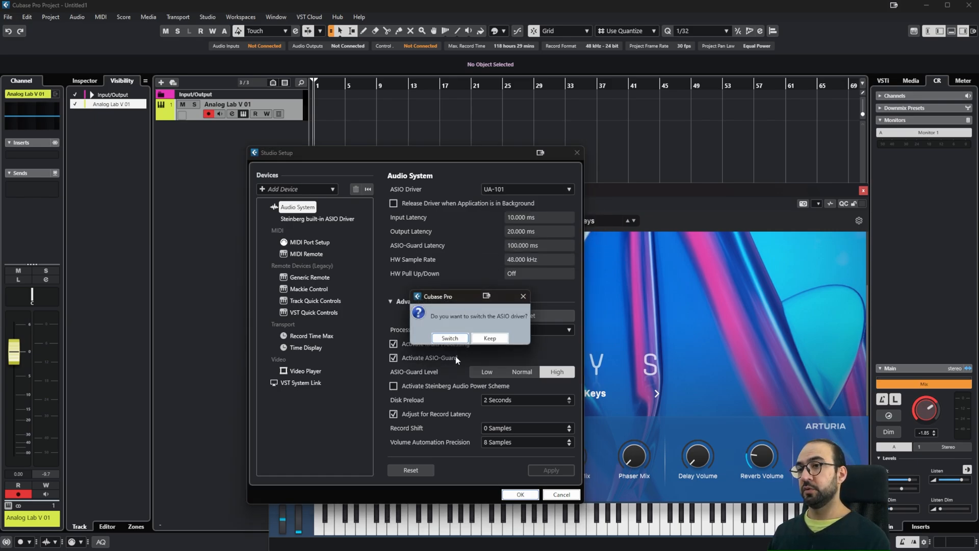
click(450, 338)
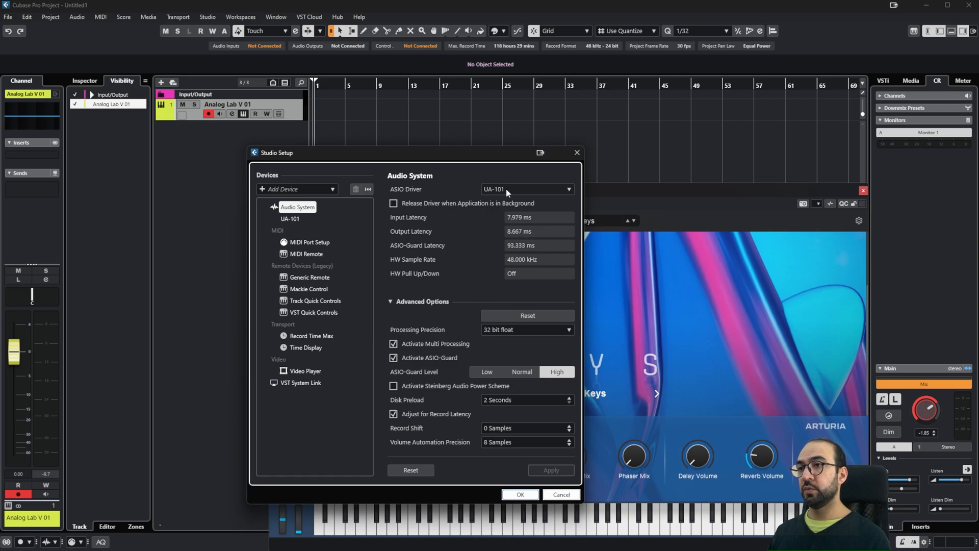
click(519, 495)
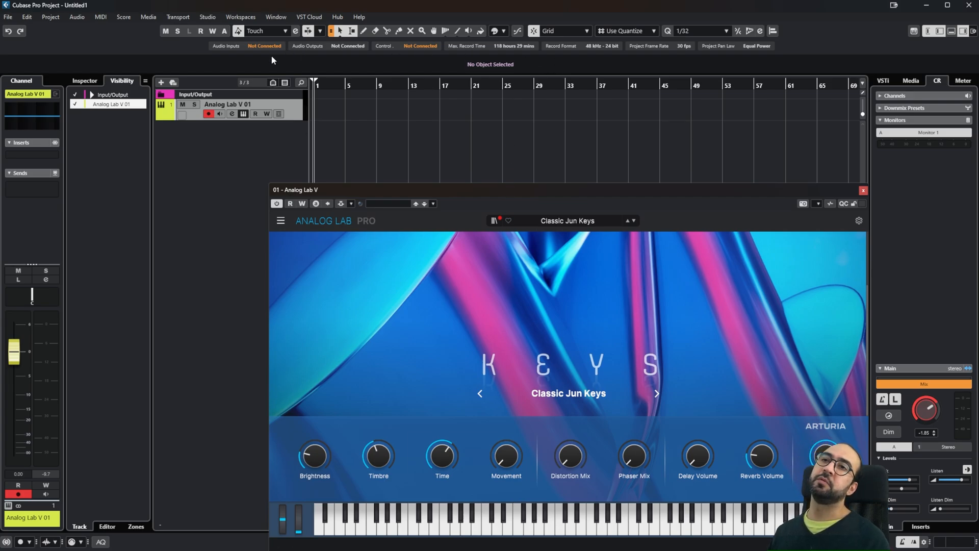
Open the Audio Connections window, close the Analog Lab V plug-in window covering it, and move Audio Connections to a clear central position
click(208, 18)
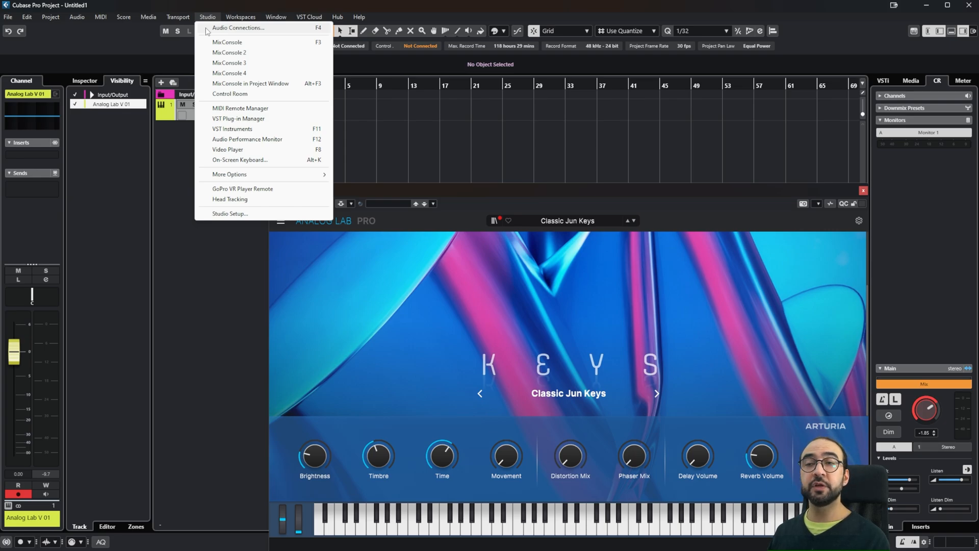
click(208, 17)
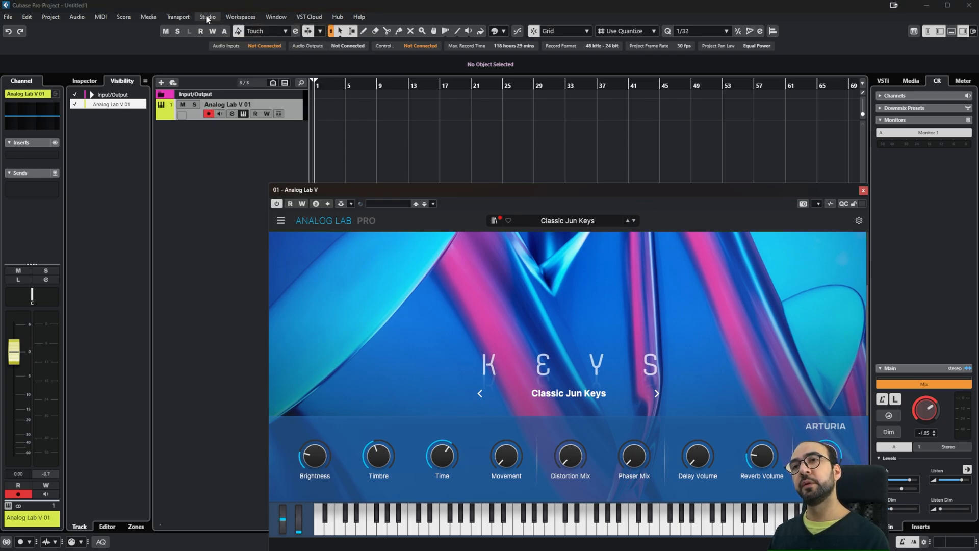
click(208, 17)
click(213, 29)
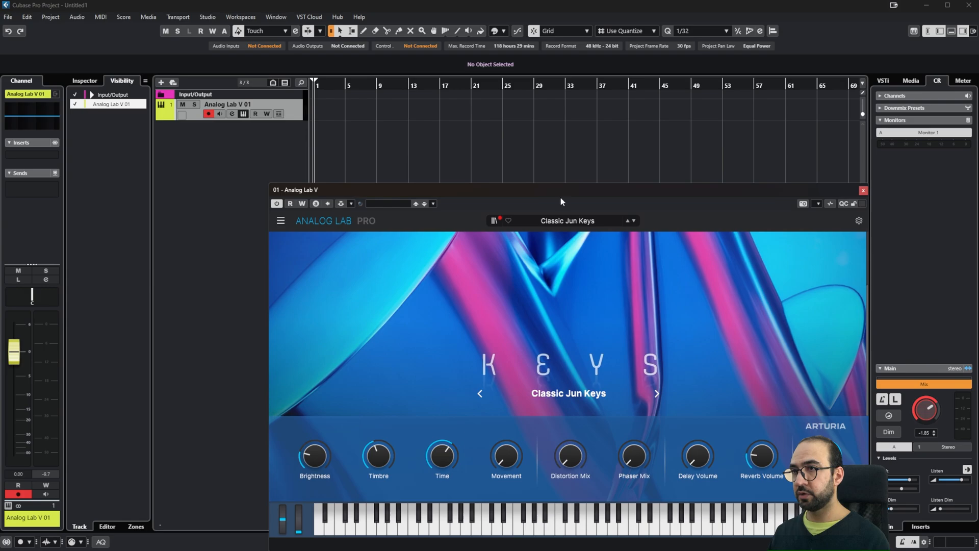
drag(748, 193, 475, 194)
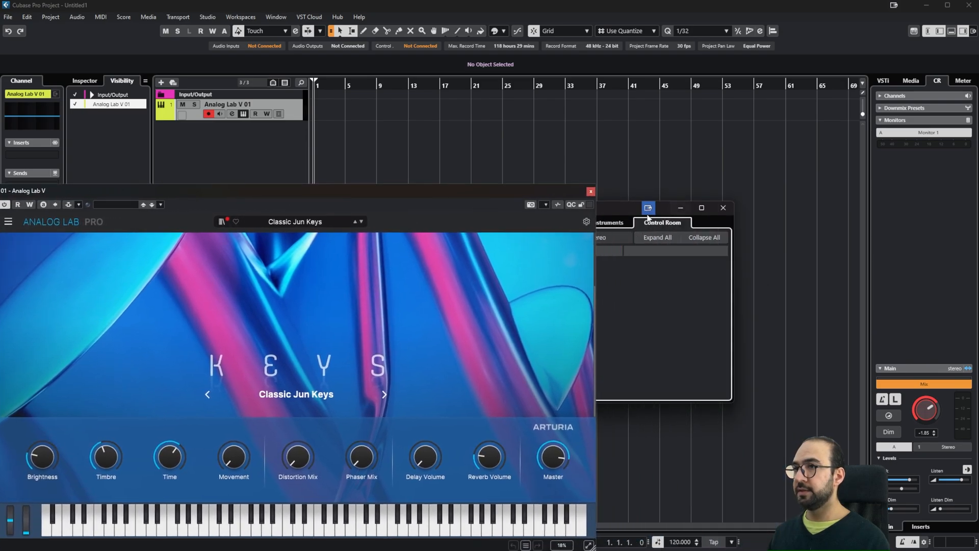
click(619, 202)
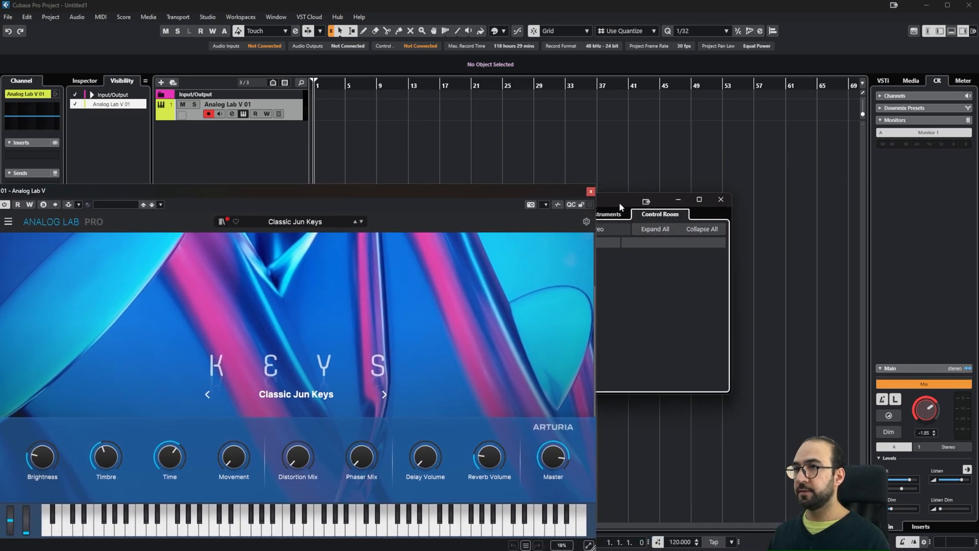
click(590, 190)
drag(589, 146, 505, 203)
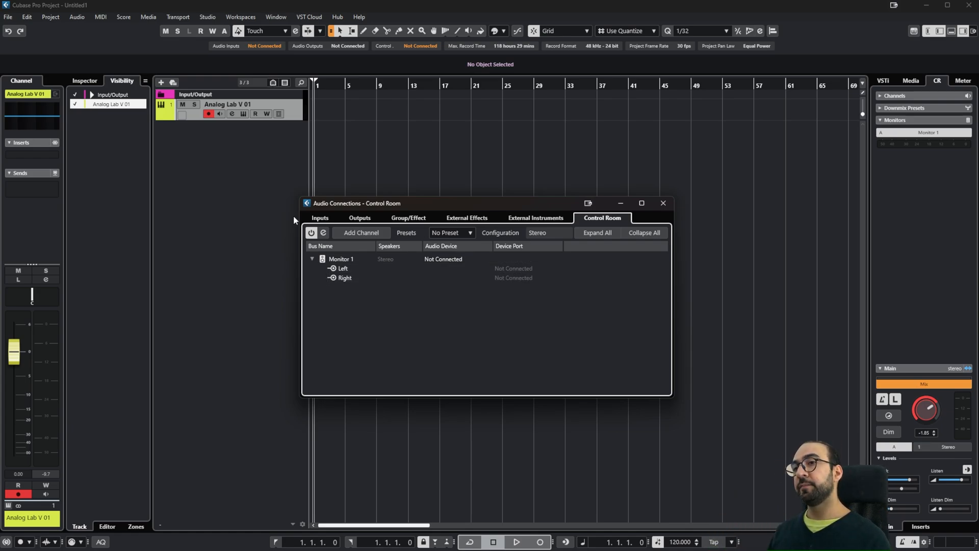
Review the Inputs, Outputs, Group/Effect, External Effects, External Instruments and Control Room pages of Audio Connections
click(314, 218)
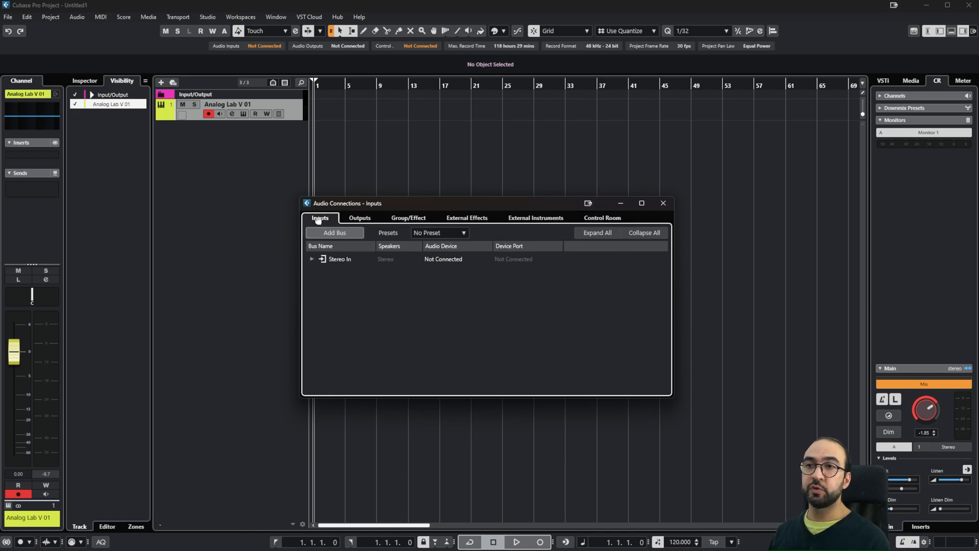
click(358, 222)
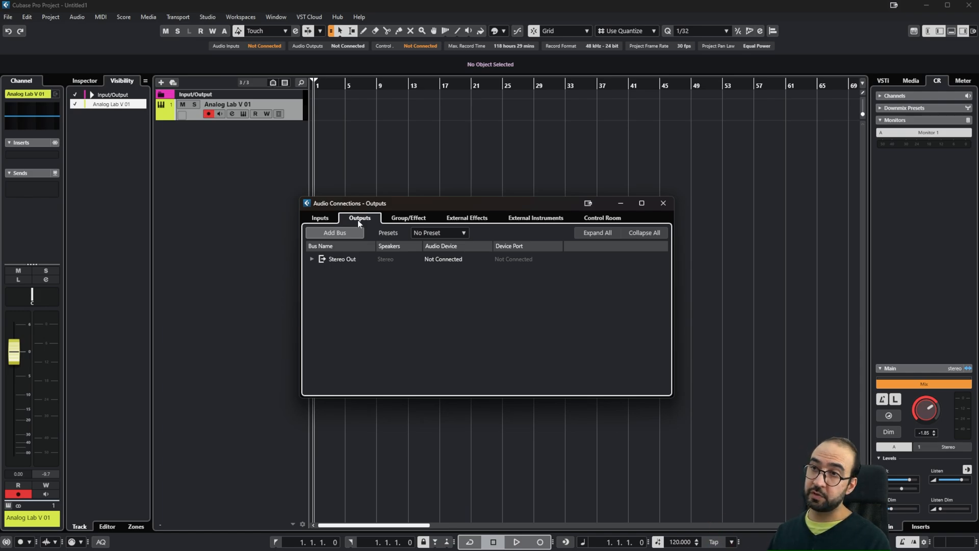
click(422, 221)
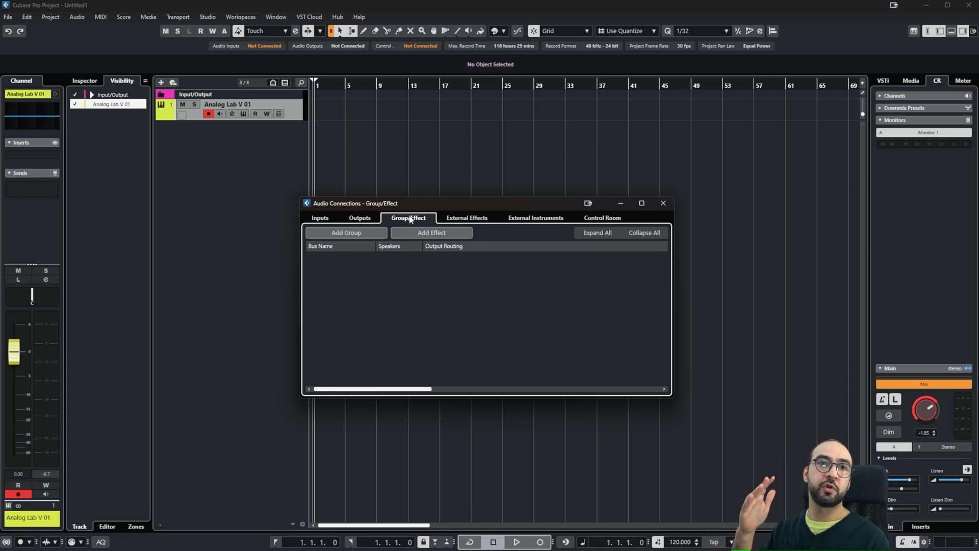
click(456, 219)
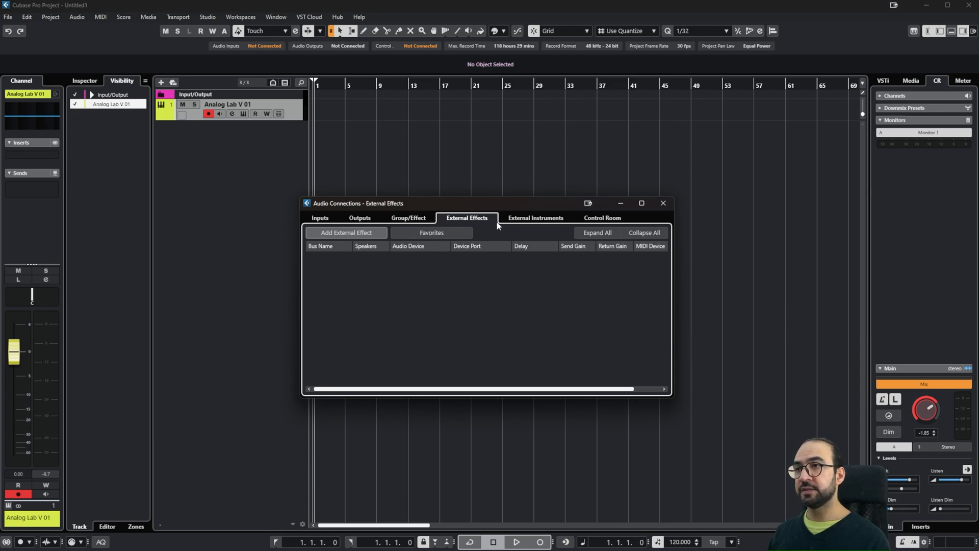
click(531, 223)
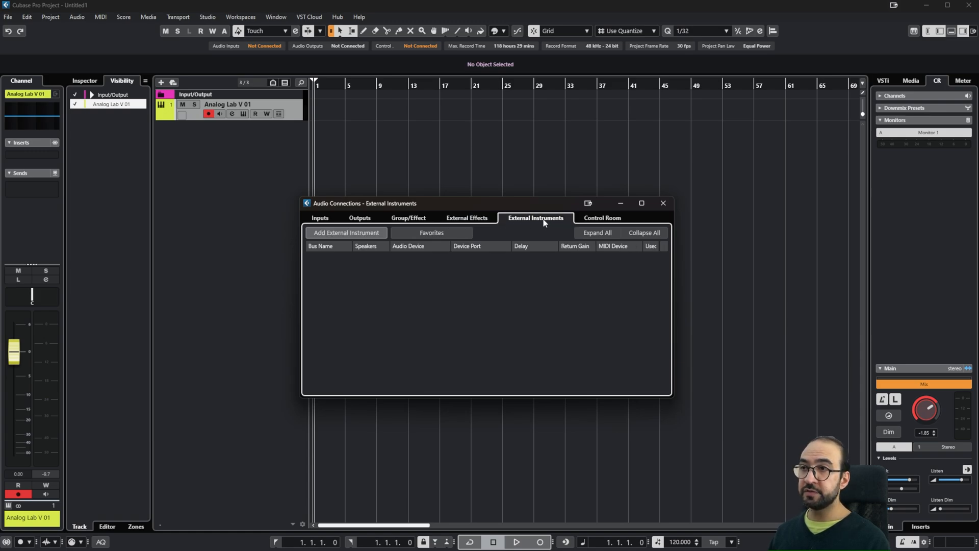
click(601, 218)
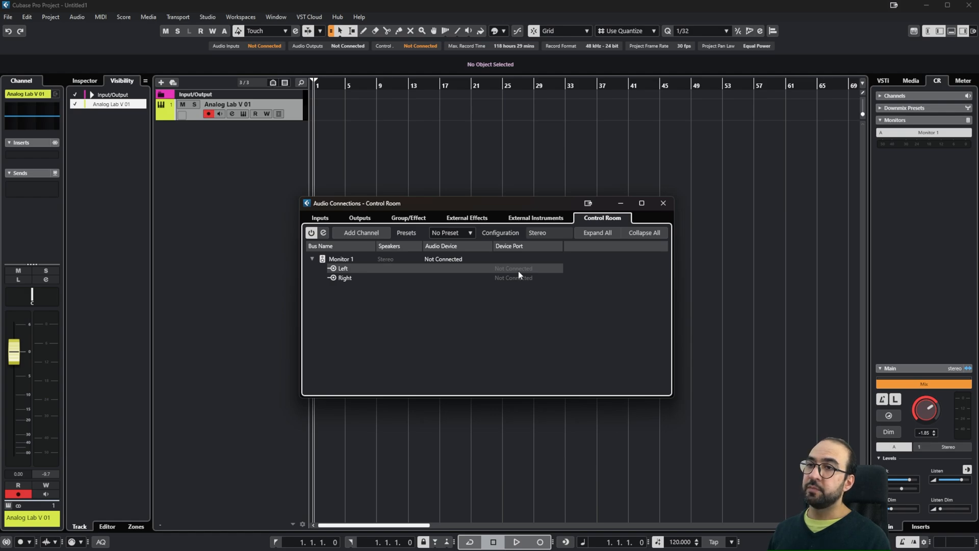
Connect the Control Room's Monitor 1 to UA-101, with OUT 1-2 for Left and OUT 1-2(2) for Right
click(442, 260)
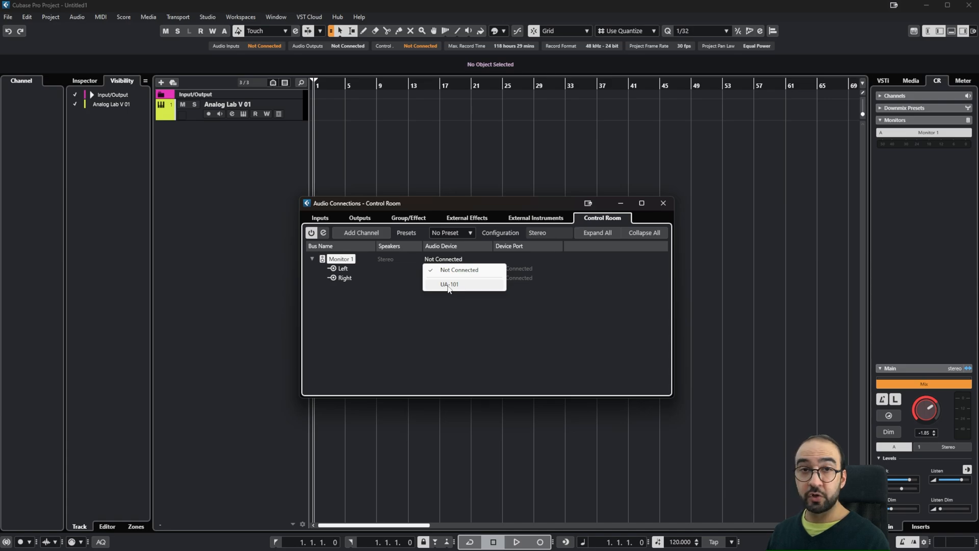
click(449, 284)
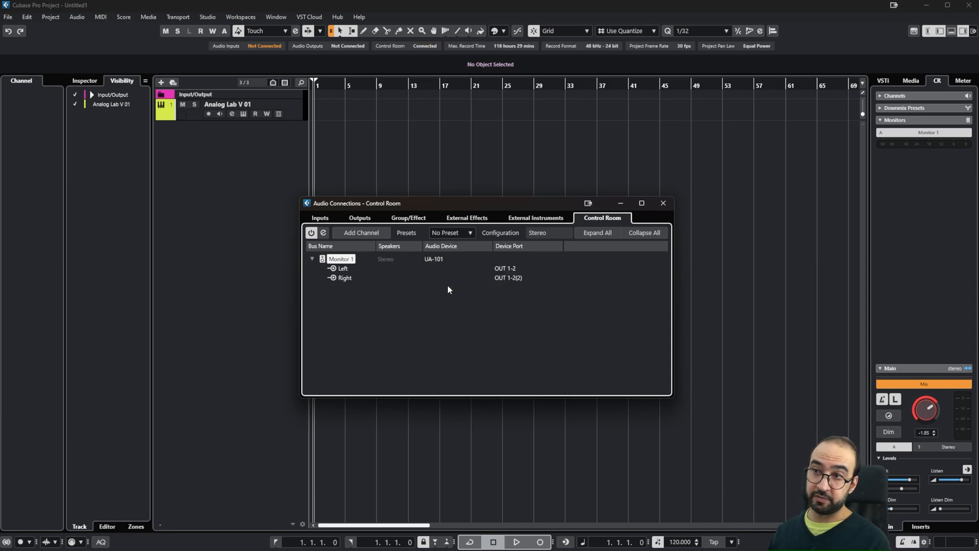
click(526, 270)
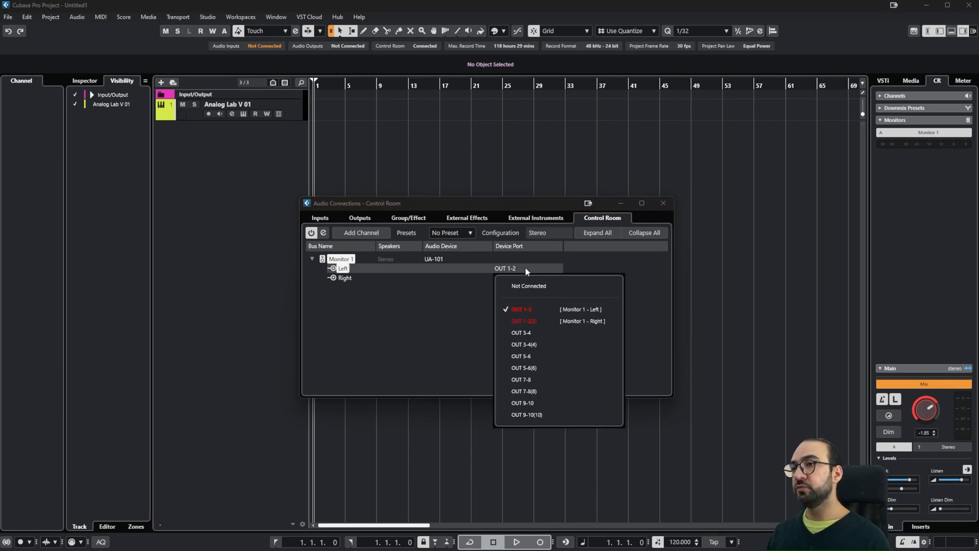
click(472, 308)
click(510, 269)
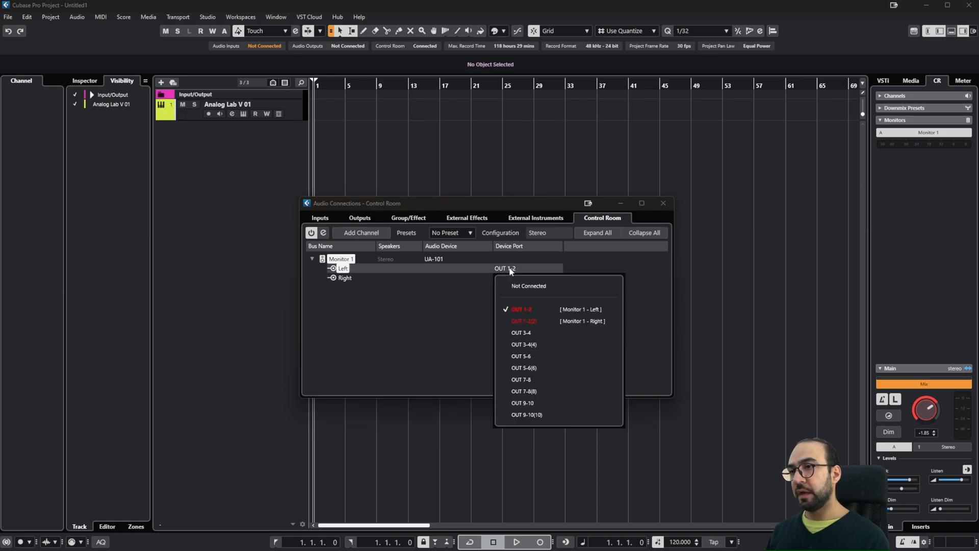
click(518, 309)
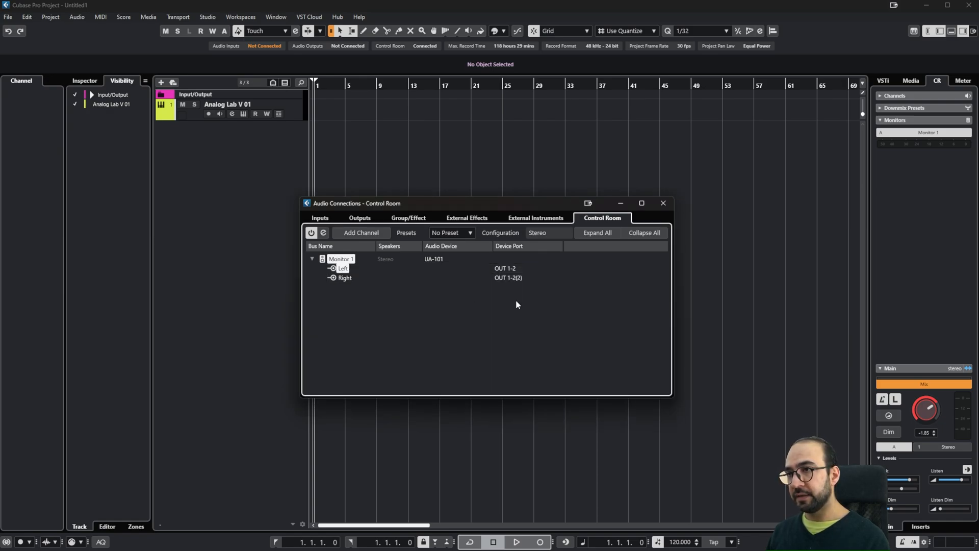
click(513, 280)
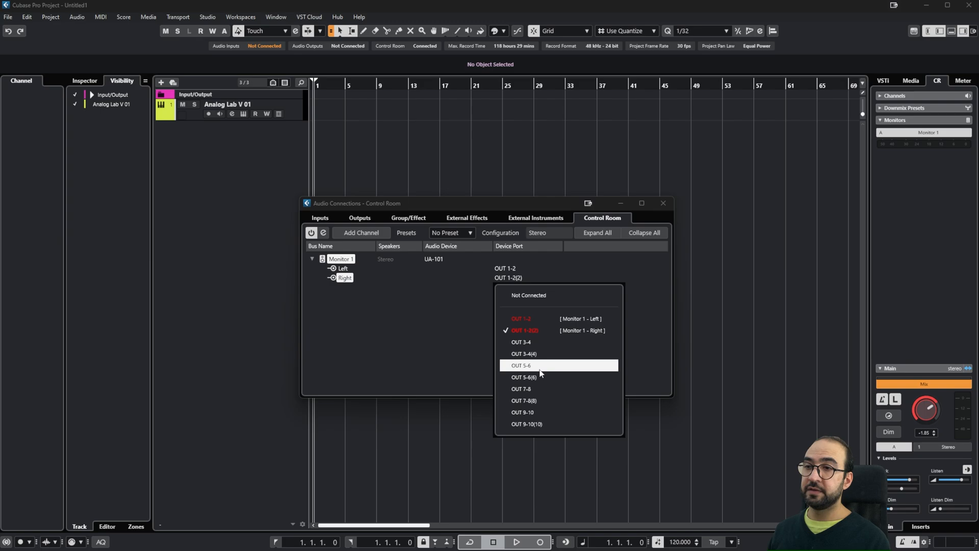
click(544, 331)
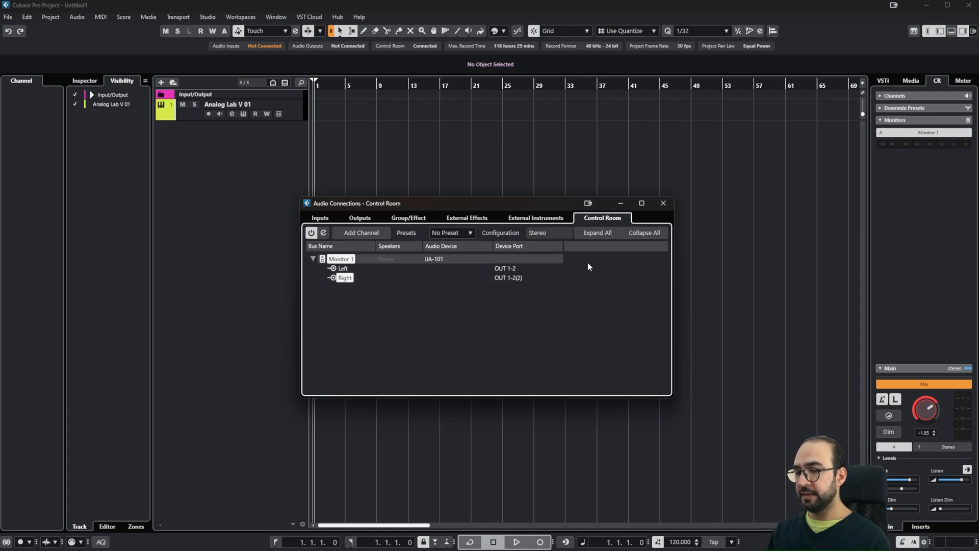
Select the Analog Lab V 01 track and lower its channel volume to about -17.2 dB
click(183, 113)
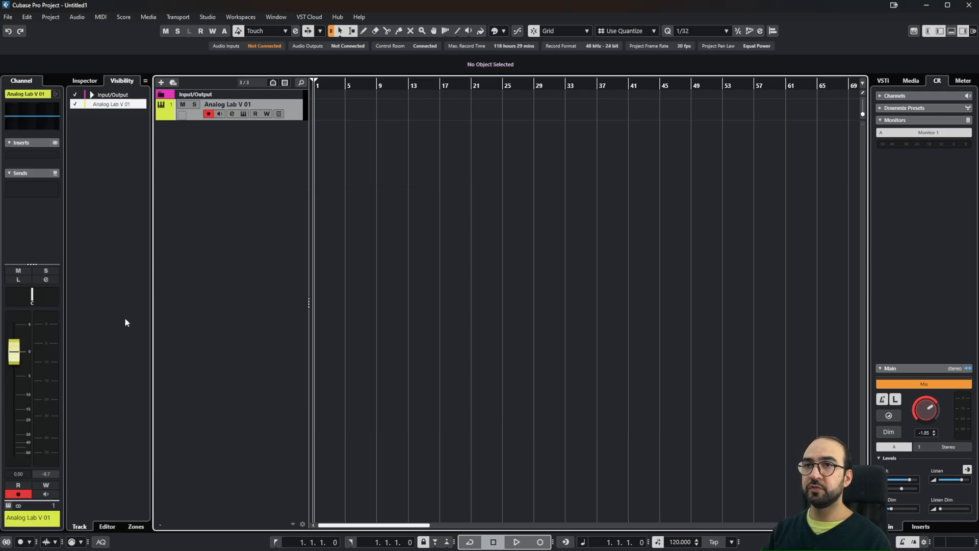
drag(22, 337, 17, 415)
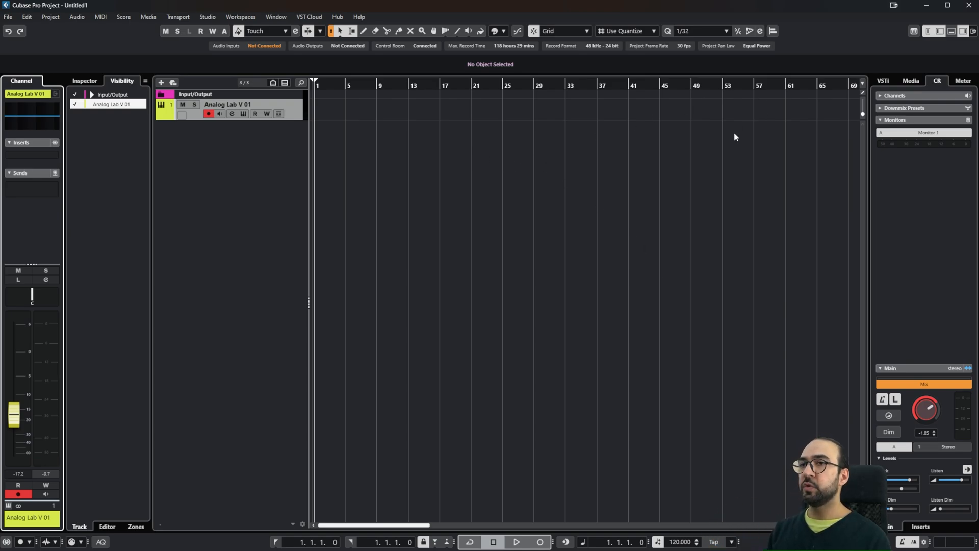
click(816, 384)
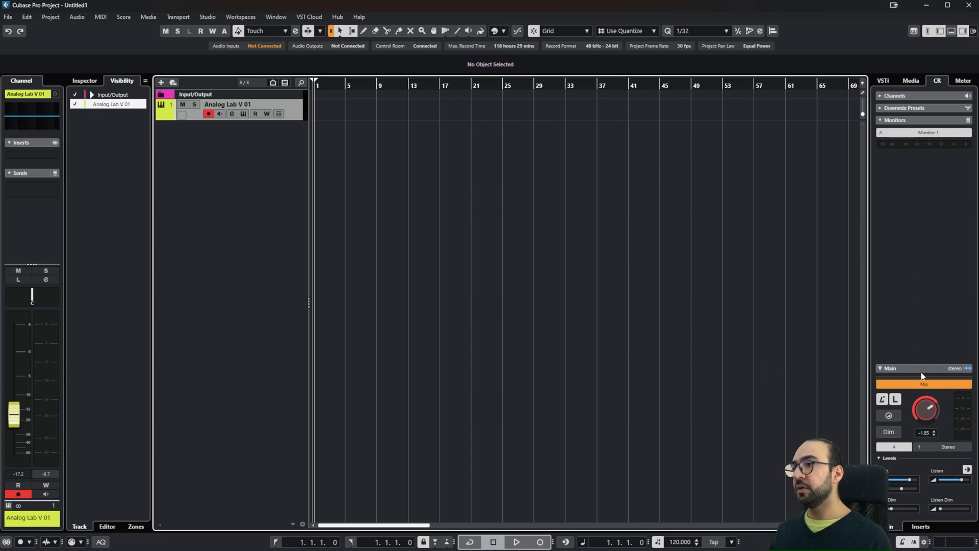
Lower the Control Room main level to about -13.8 dB and turn Dim on and off again
drag(930, 411, 923, 409)
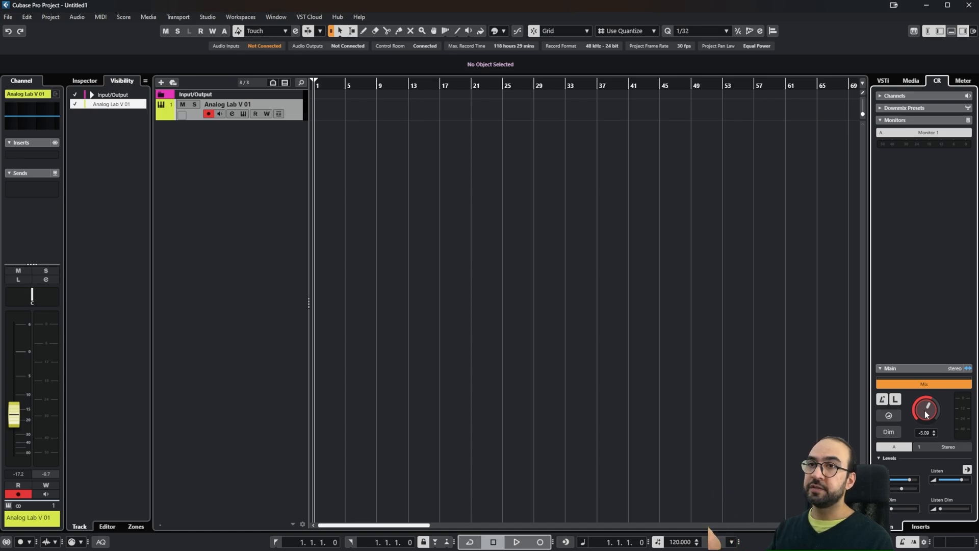
drag(926, 413, 927, 419)
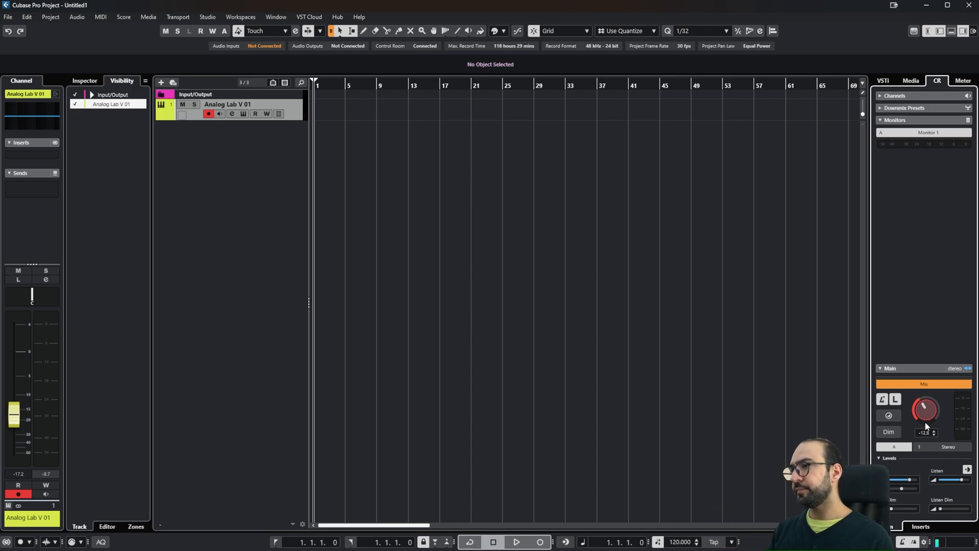
drag(925, 417, 924, 412)
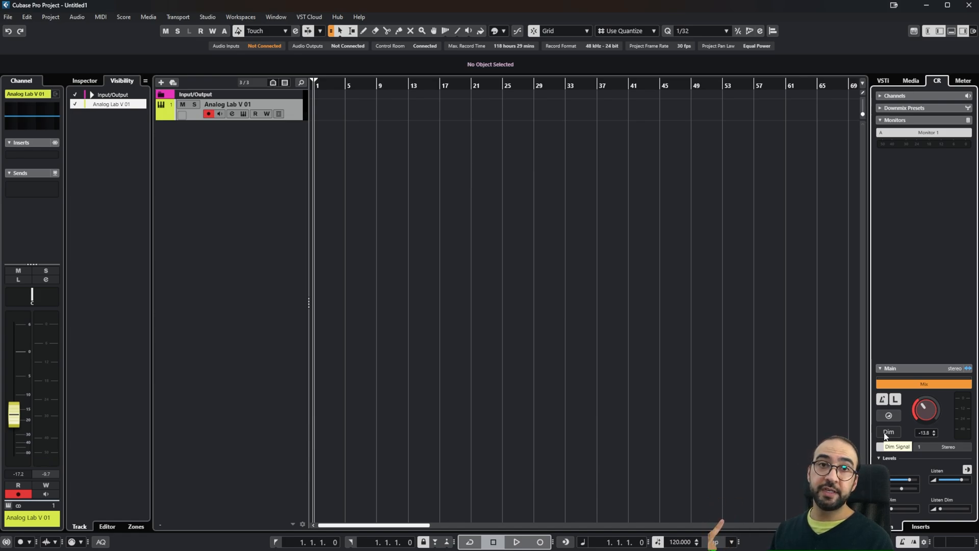
click(885, 433)
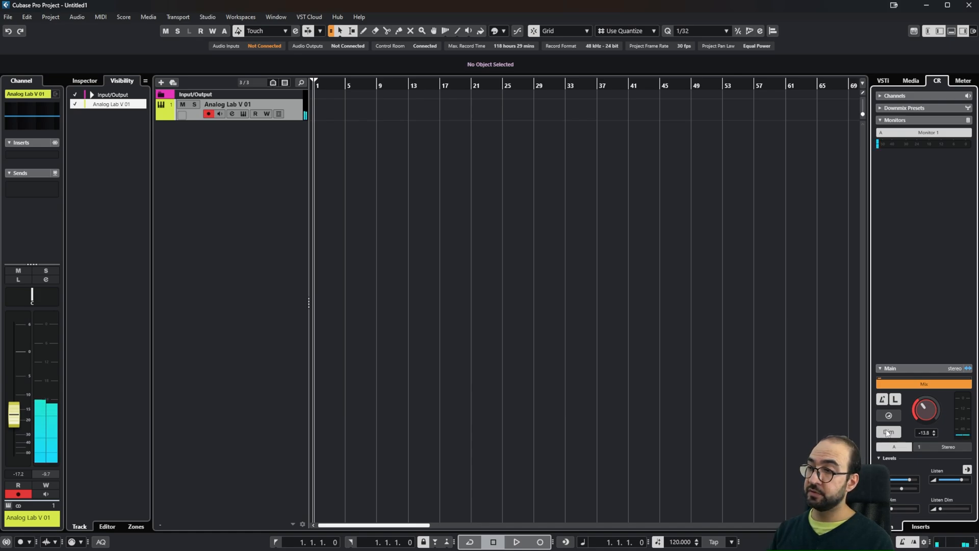
click(887, 433)
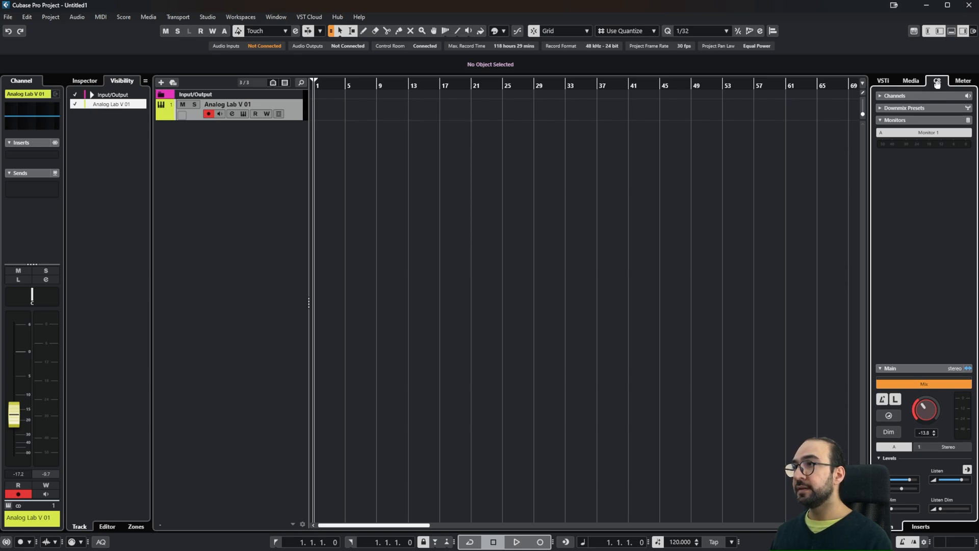
View the Media browser, return to the Control Room, and hide and show the right zone
click(911, 82)
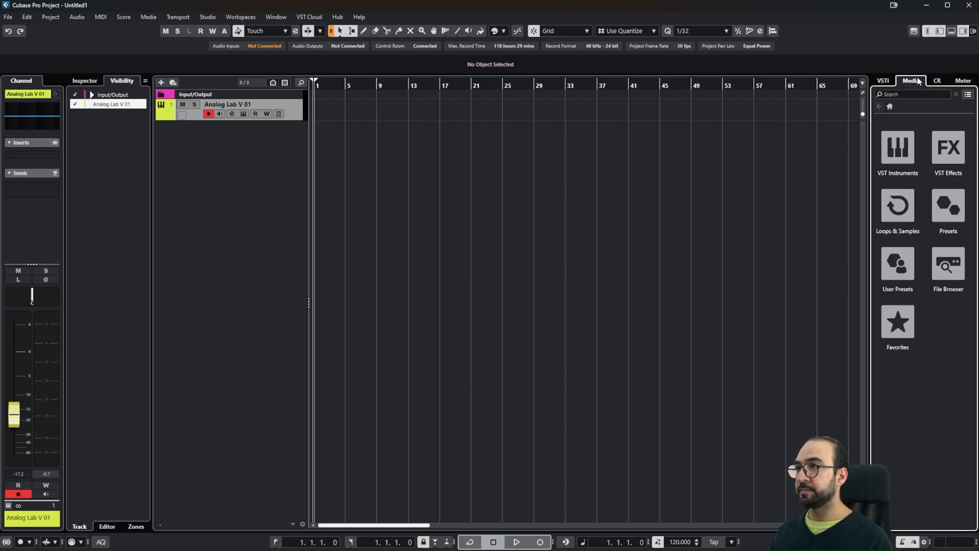
click(937, 82)
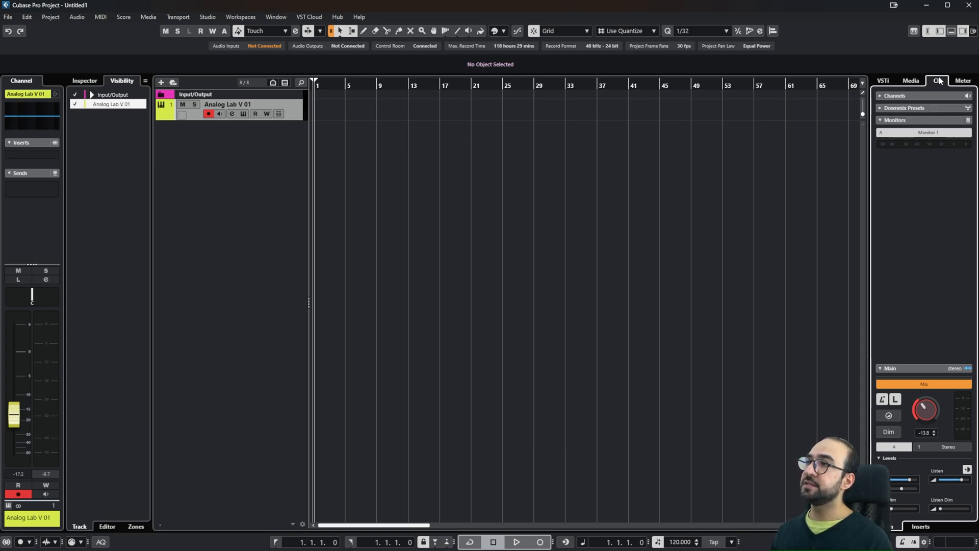
click(962, 32)
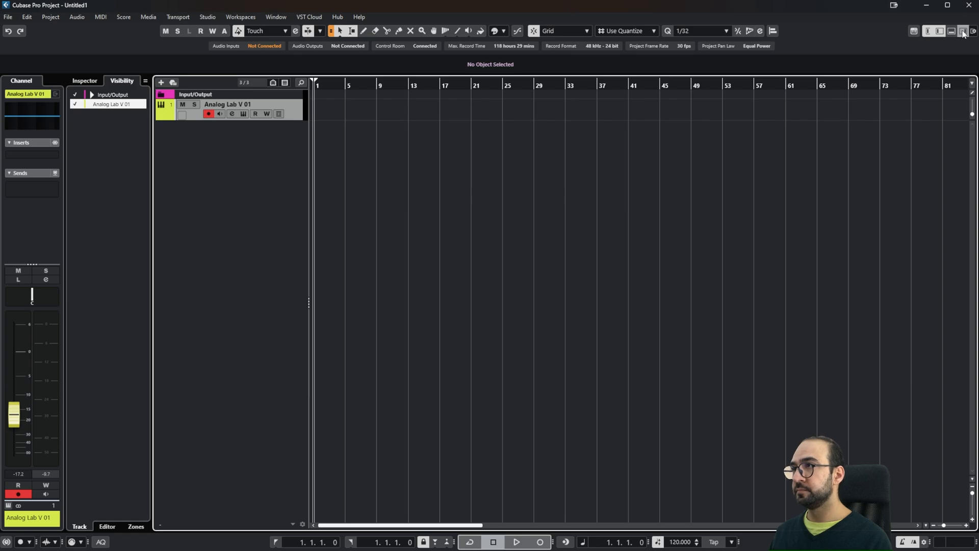
click(963, 32)
click(963, 31)
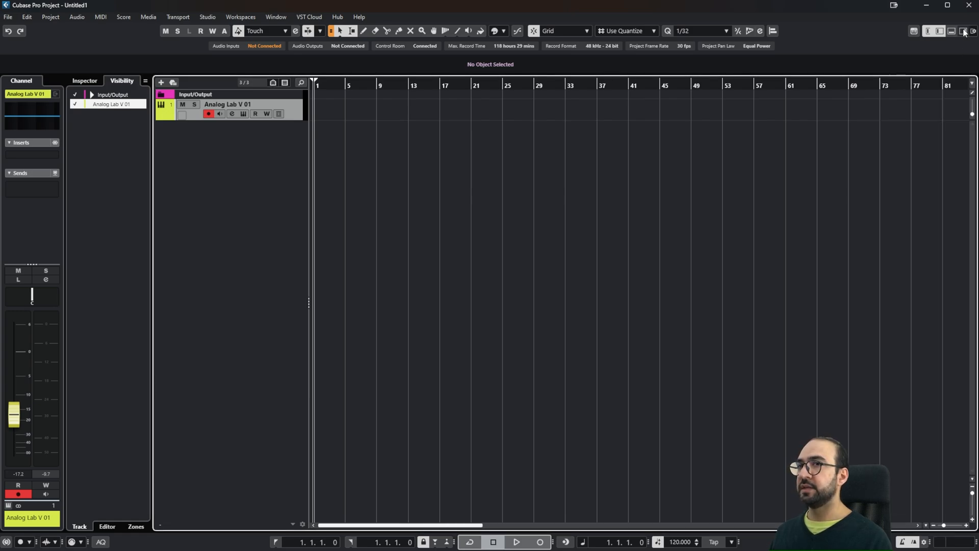
click(964, 32)
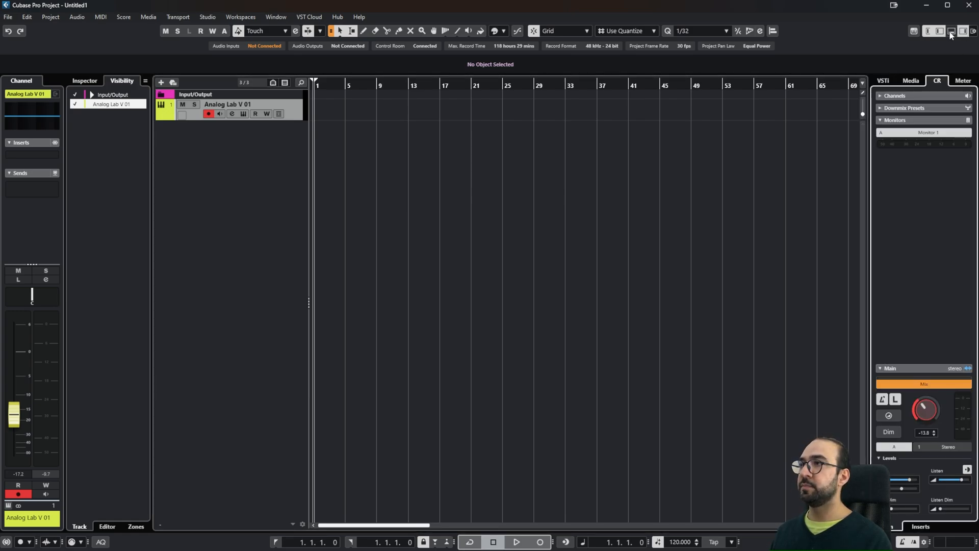
Hide and show the left zone with the Visibility list and the Channel strip beside it
click(940, 32)
click(939, 32)
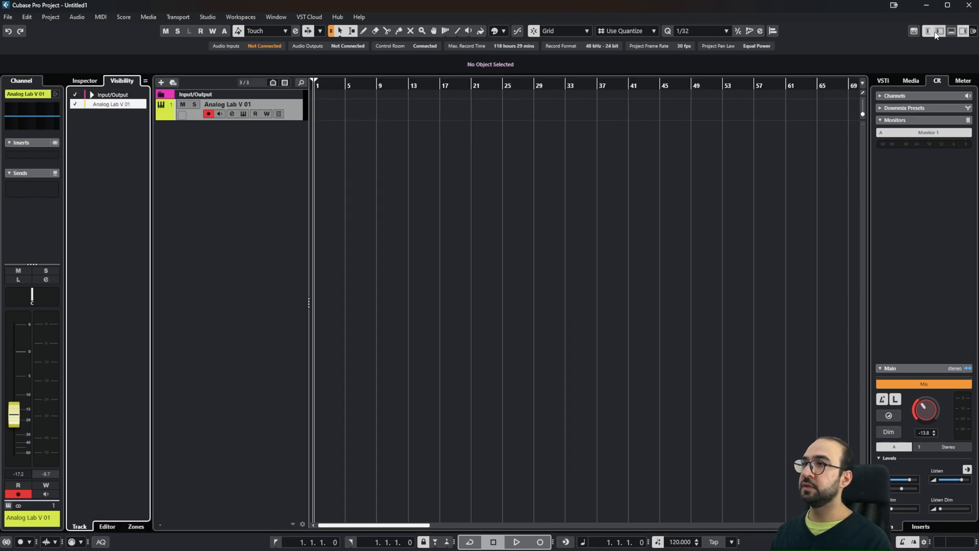
click(926, 30)
click(926, 31)
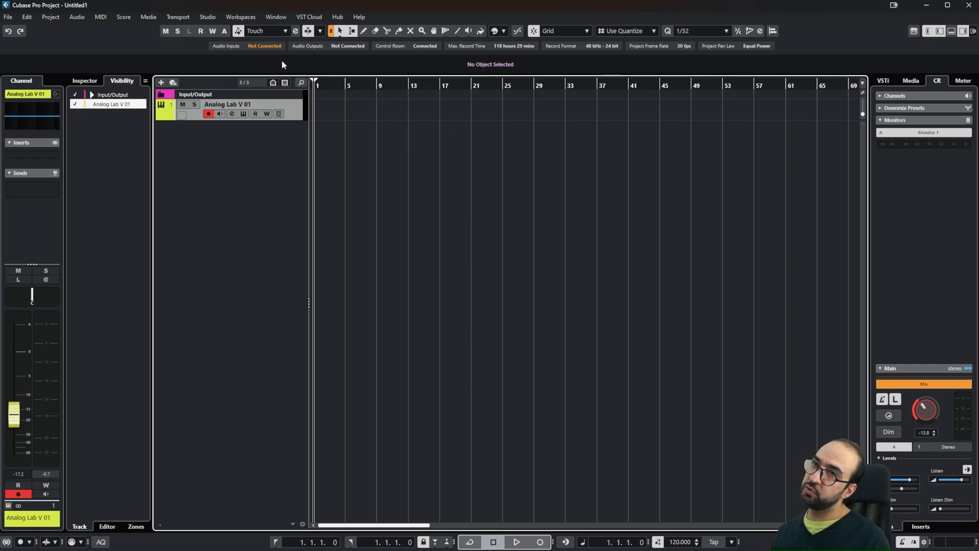
Review the available ASIO drivers in the Studio Setup's audio system settings, keep UA-101, and close the setup
click(209, 17)
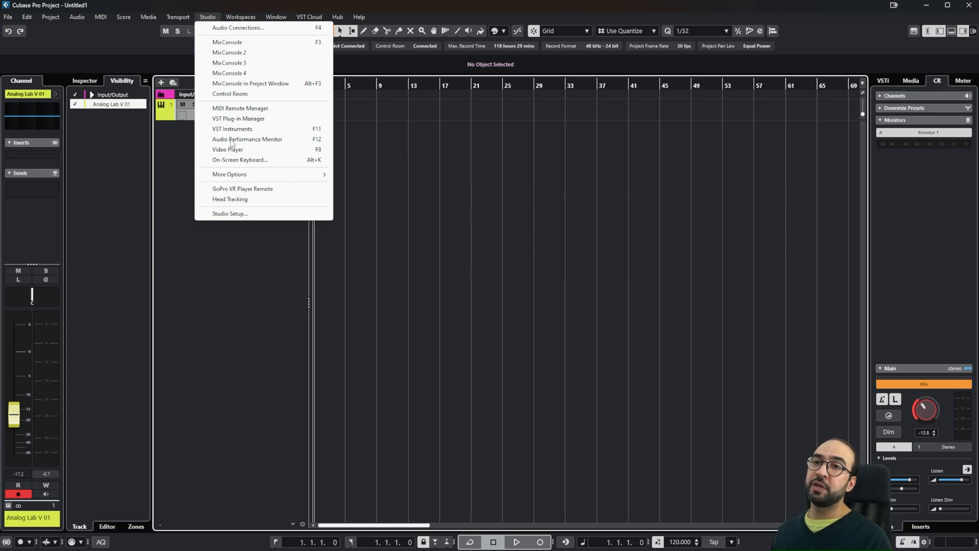
click(230, 213)
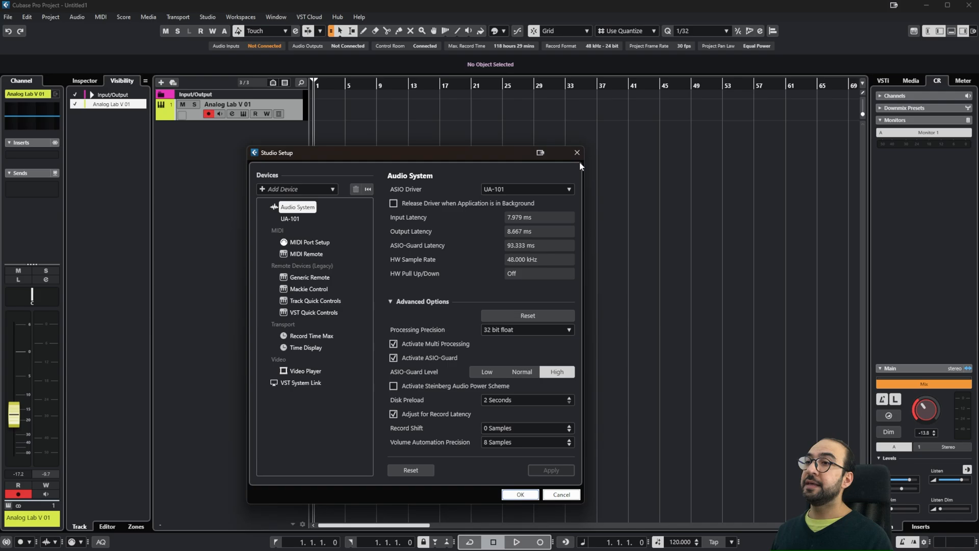
click(528, 191)
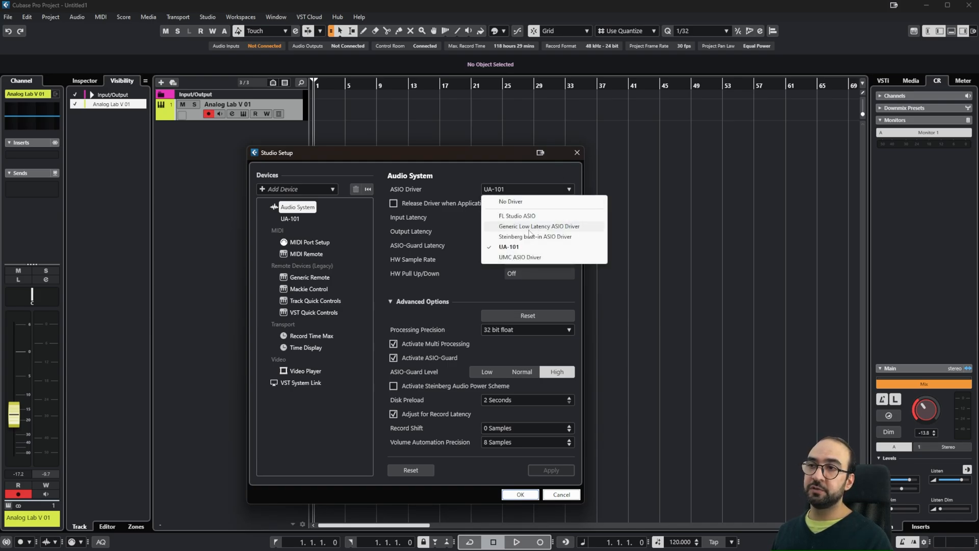
click(570, 165)
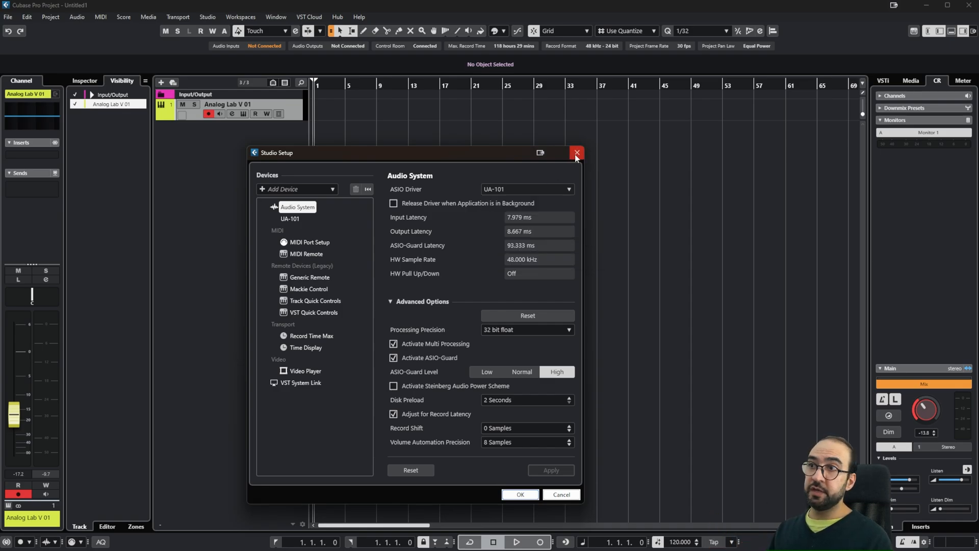
click(575, 153)
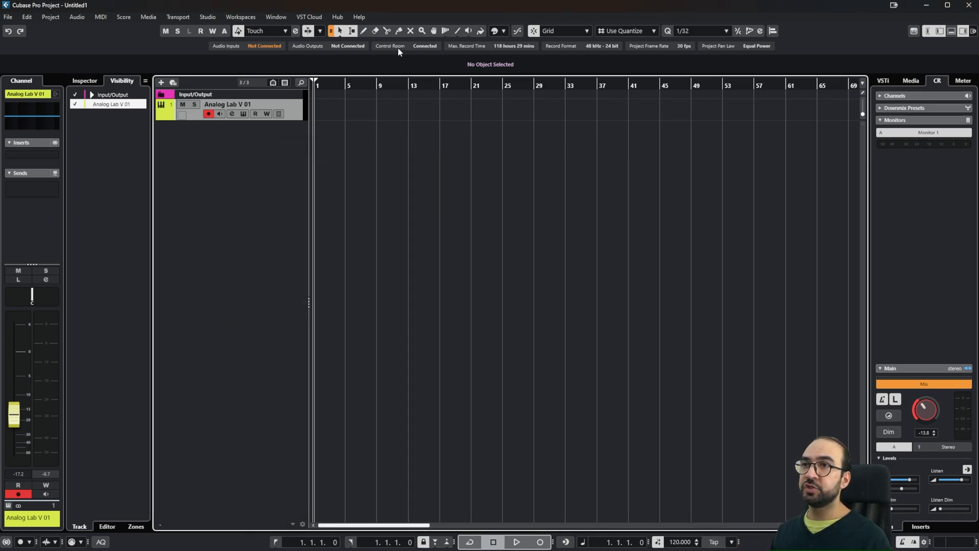
Open the Control Room audio connections and view the device port choices for Monitor 1's left channel without changing the port
click(420, 49)
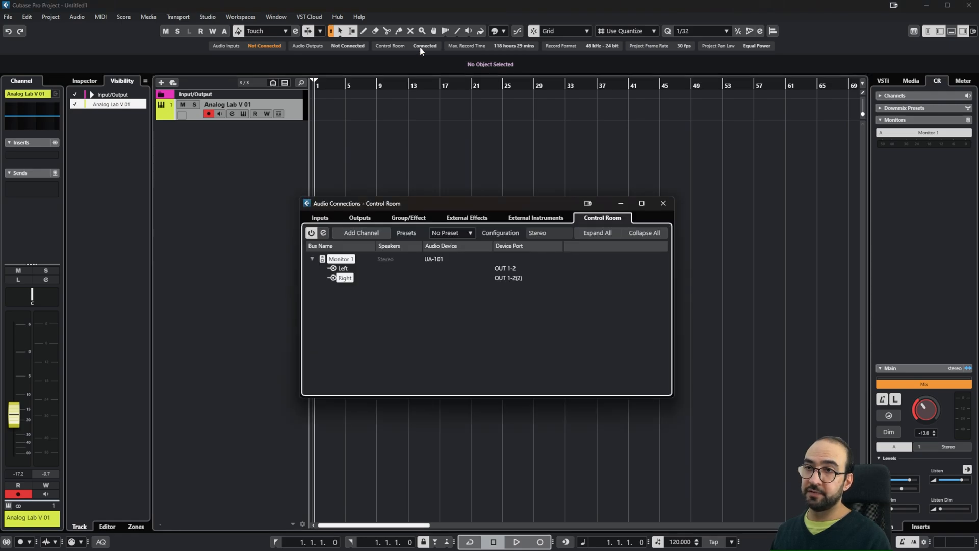
click(515, 271)
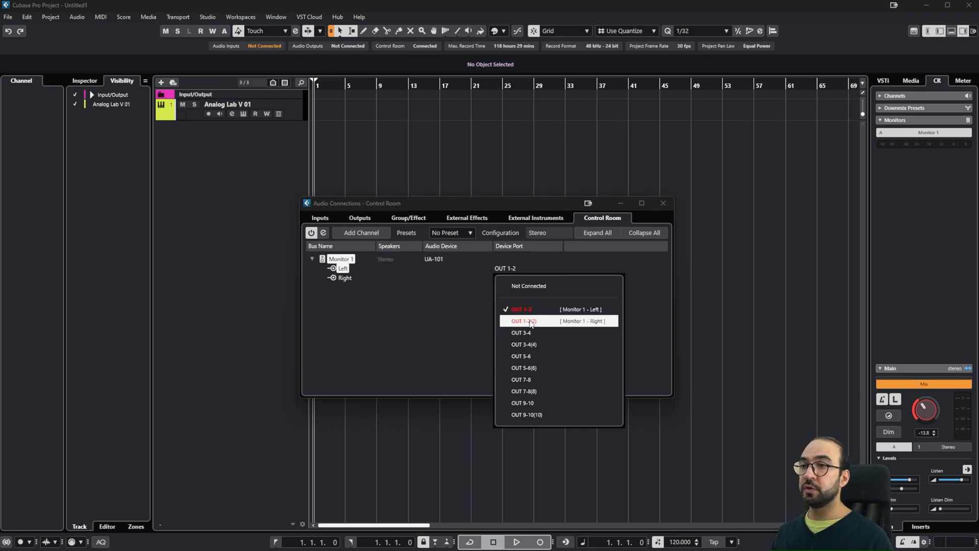
click(454, 320)
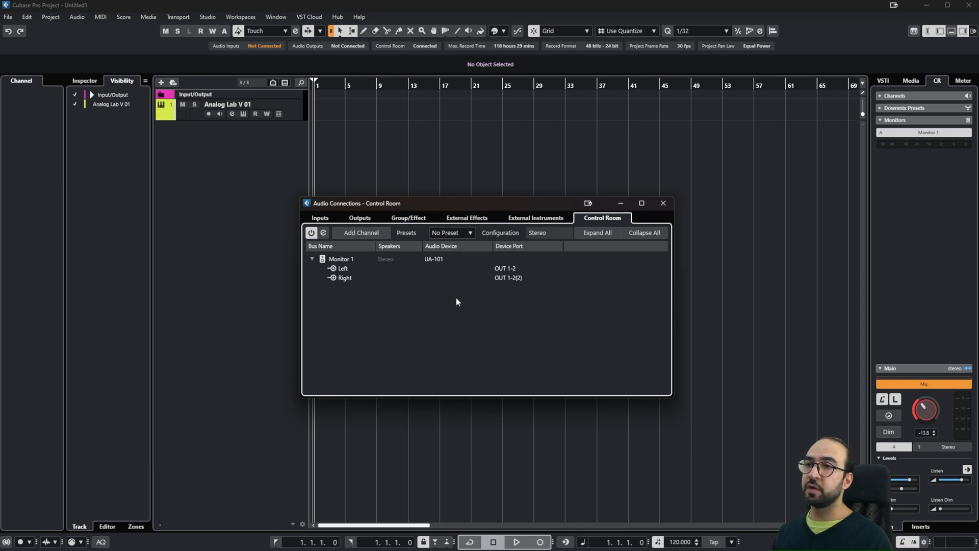
Load a Control Room connection preset containing Cue 1, Phones and Monitor 1 channels
click(458, 232)
click(442, 279)
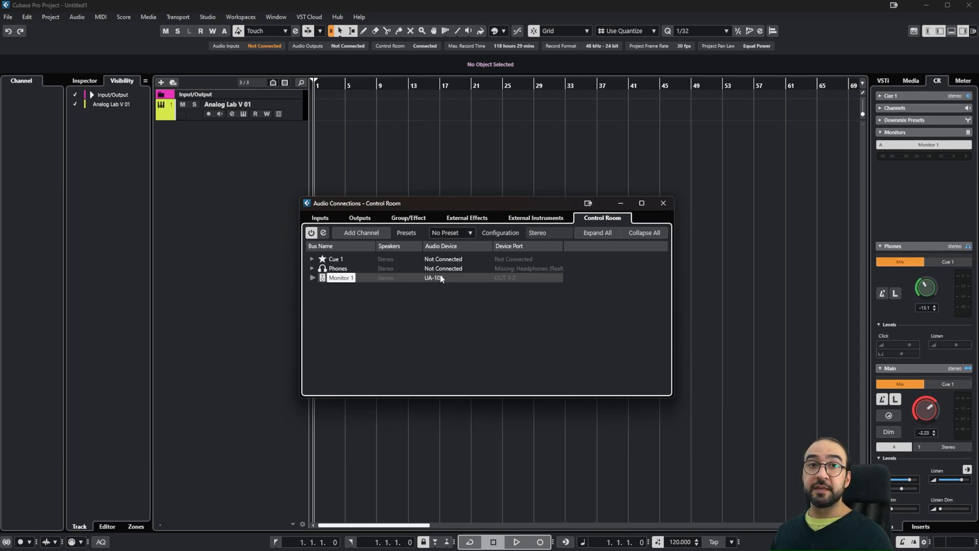